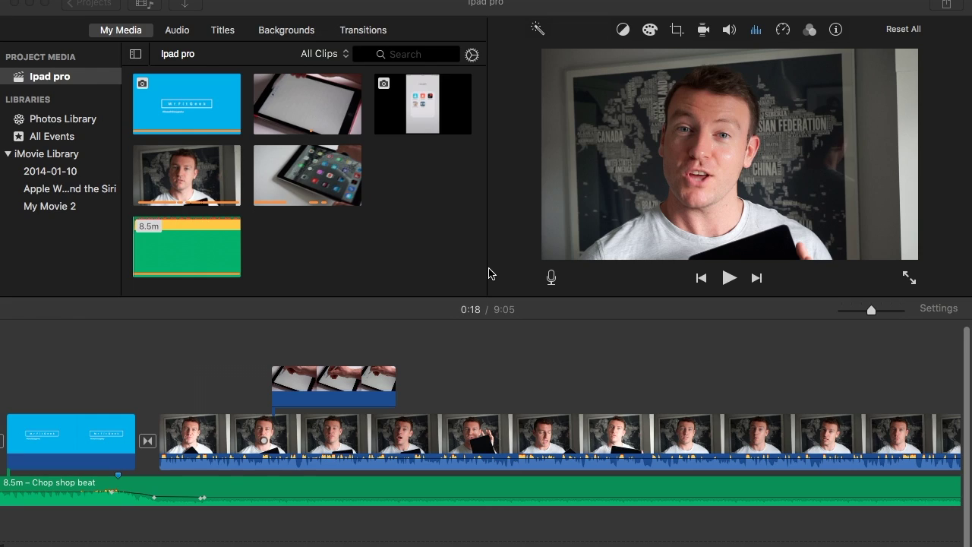
- Preview the iPad picture-in-picture section from 0:18 and select the old iPad overlay clip
{"action": "left_click", "coordinate": [262, 357]}
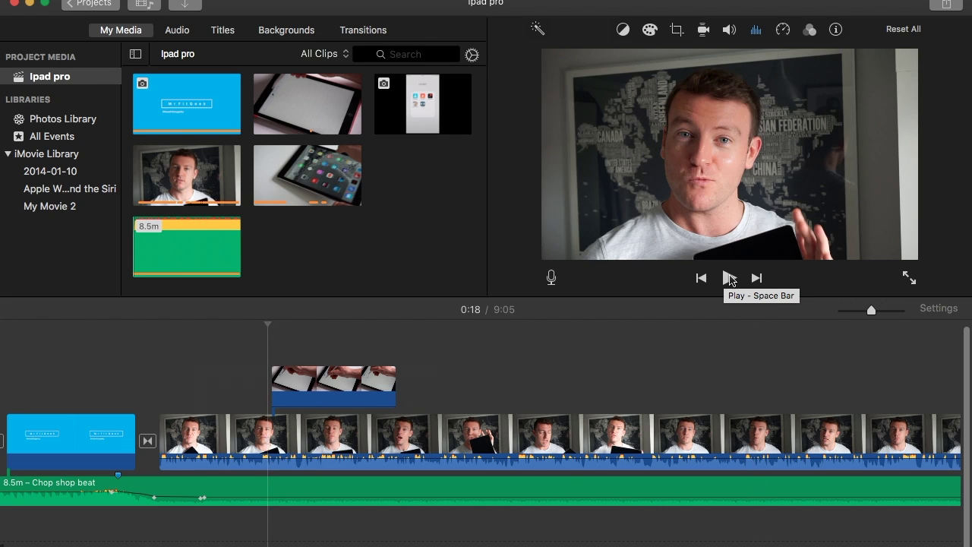
{"action": "left_click", "coordinate": [729, 280]}
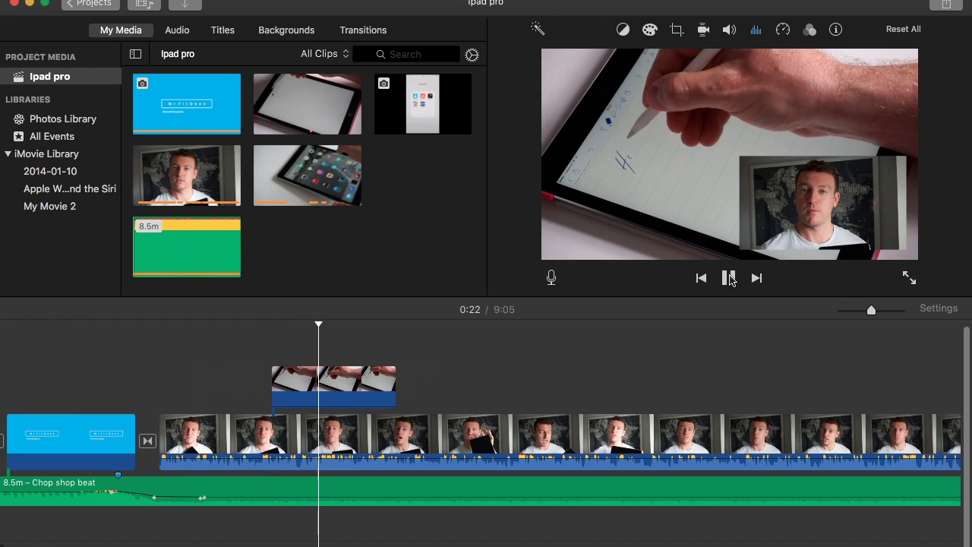
{"action": "left_click", "coordinate": [729, 278]}
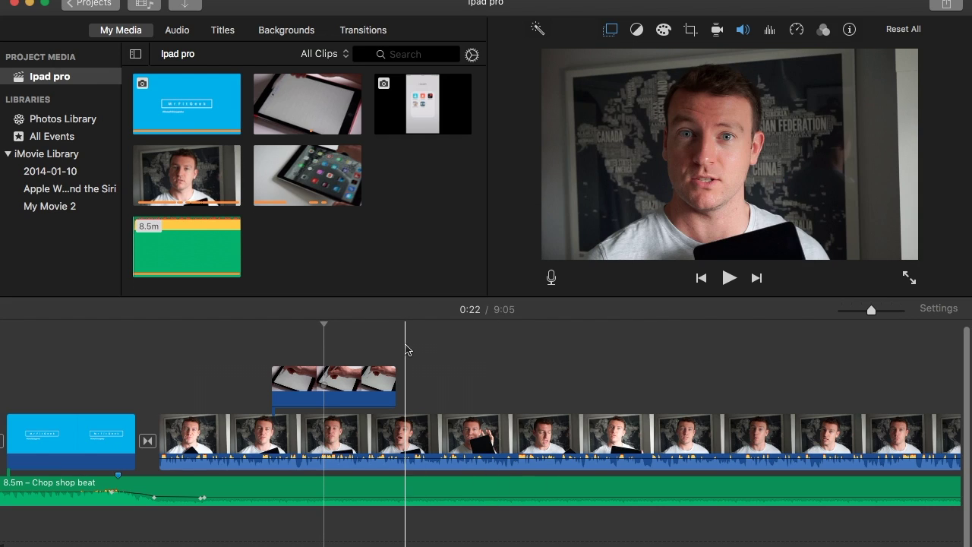
{"action": "left_click", "coordinate": [267, 348]}
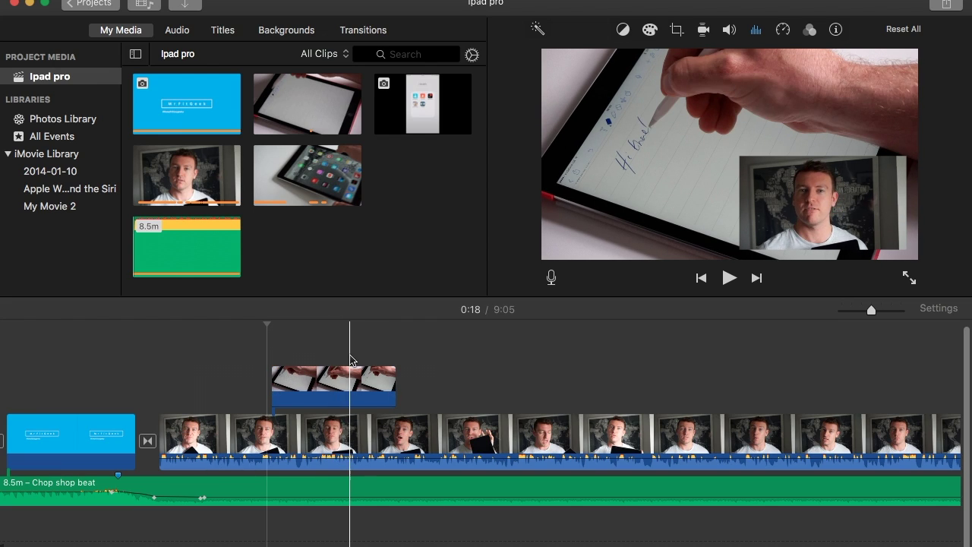
{"action": "left_click", "coordinate": [337, 379]}
- Replace the old overlay with an 18.3-second iPad range and lower the iPad and talking-head clips' volume
{"action": "key", "text": "Delete"}
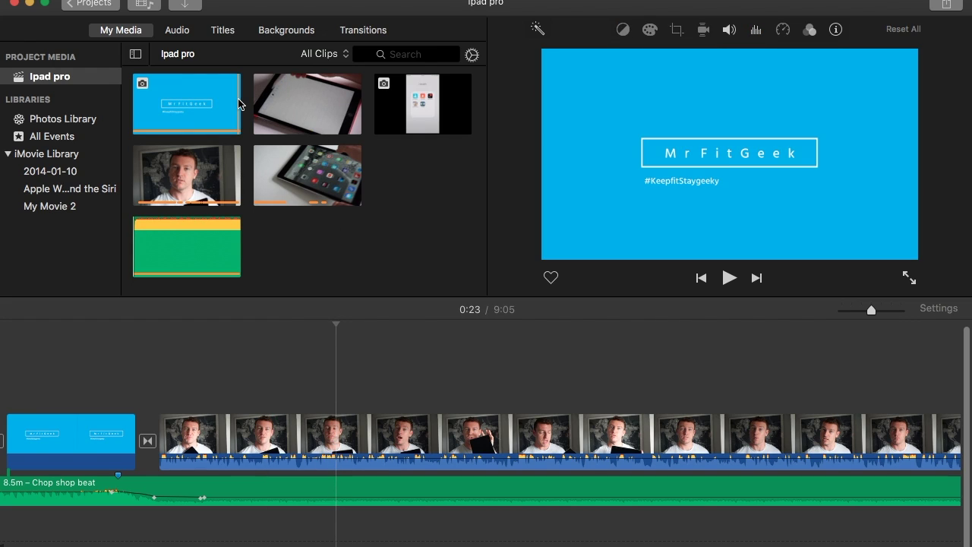
{"action": "left_click", "coordinate": [298, 98]}
{"action": "left_click_drag", "start_coordinate": [300, 101], "coordinate": [315, 137]}
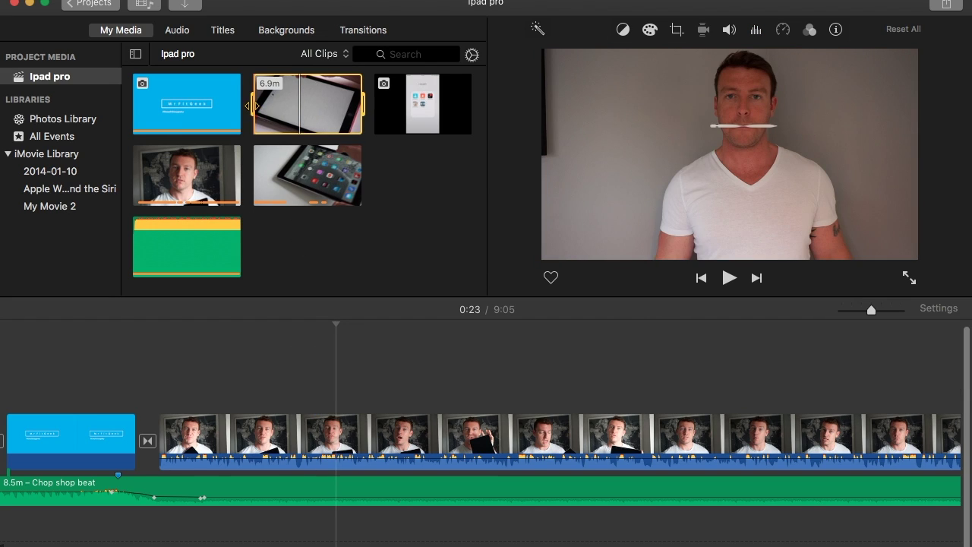
{"action": "left_click_drag", "start_coordinate": [255, 105], "coordinate": [329, 386]}
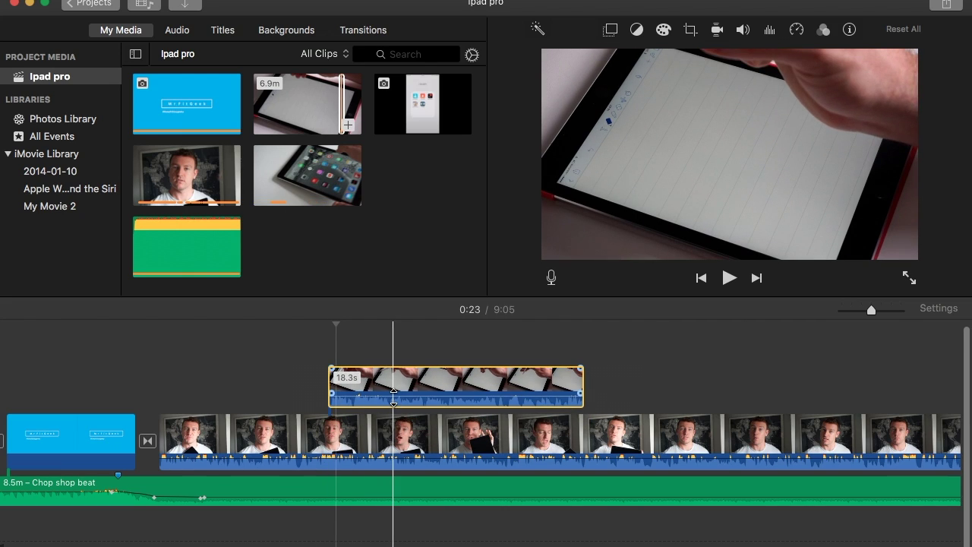
{"action": "left_click_drag", "start_coordinate": [392, 393], "coordinate": [395, 410]}
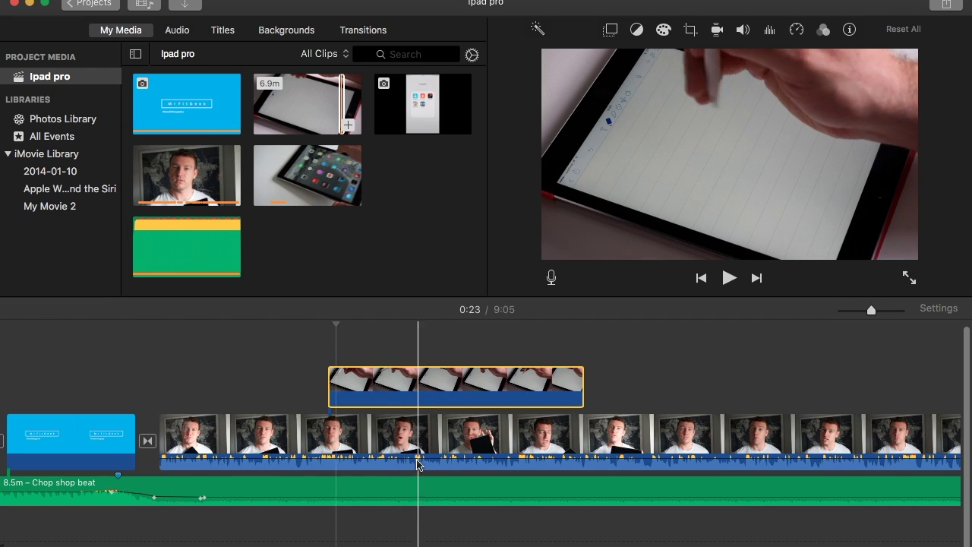
{"action": "left_click_drag", "start_coordinate": [419, 461], "coordinate": [420, 480]}
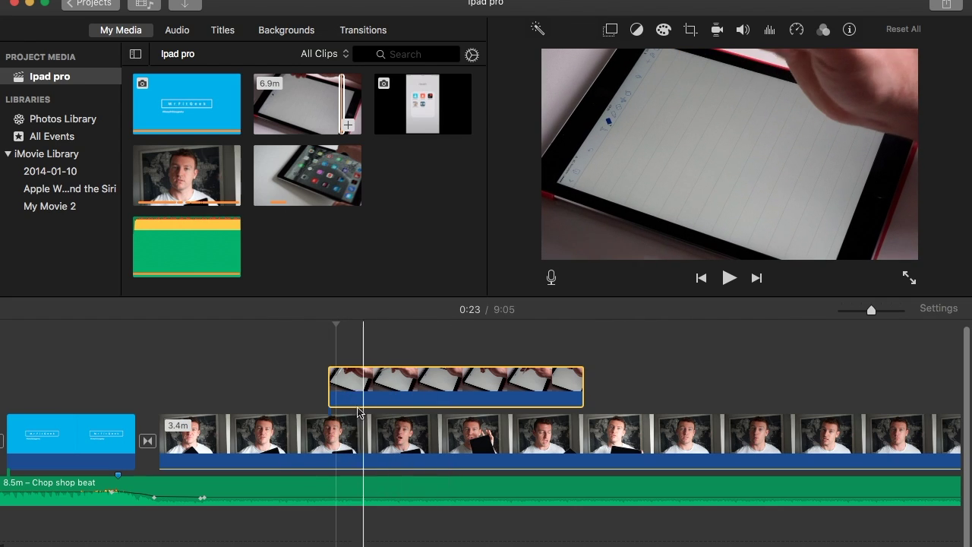
{"action": "left_click", "coordinate": [322, 388]}
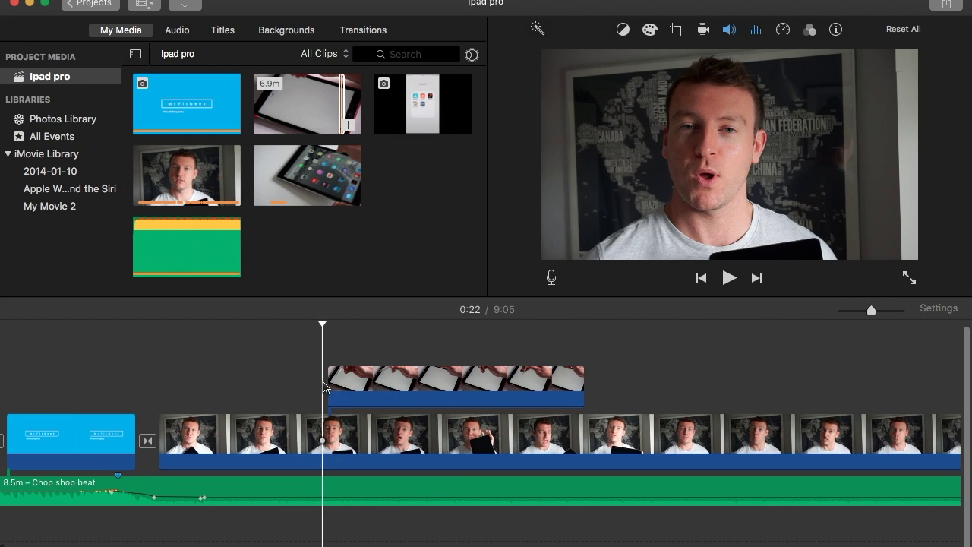
{"action": "left_click", "coordinate": [729, 278]}
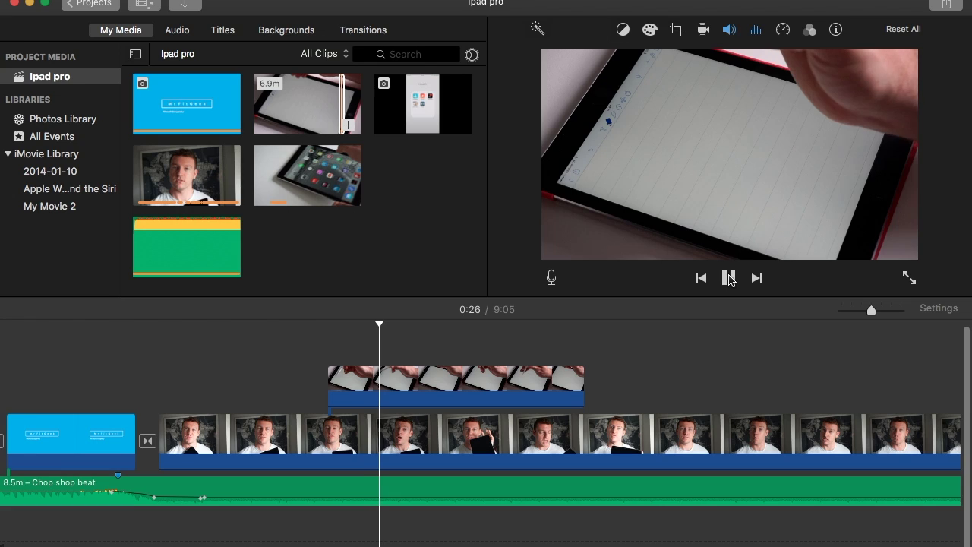
{"action": "key", "text": "space"}
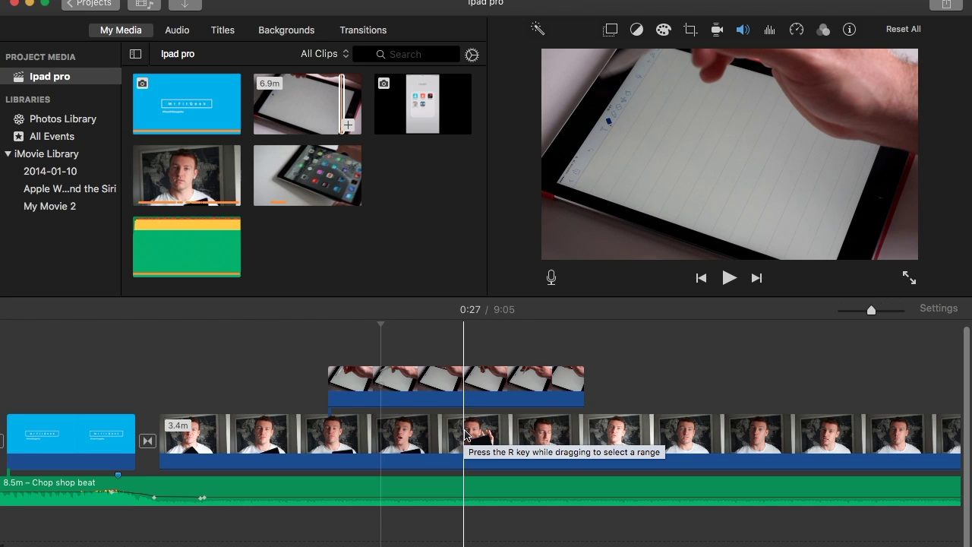
{"action": "left_click", "coordinate": [467, 397]}
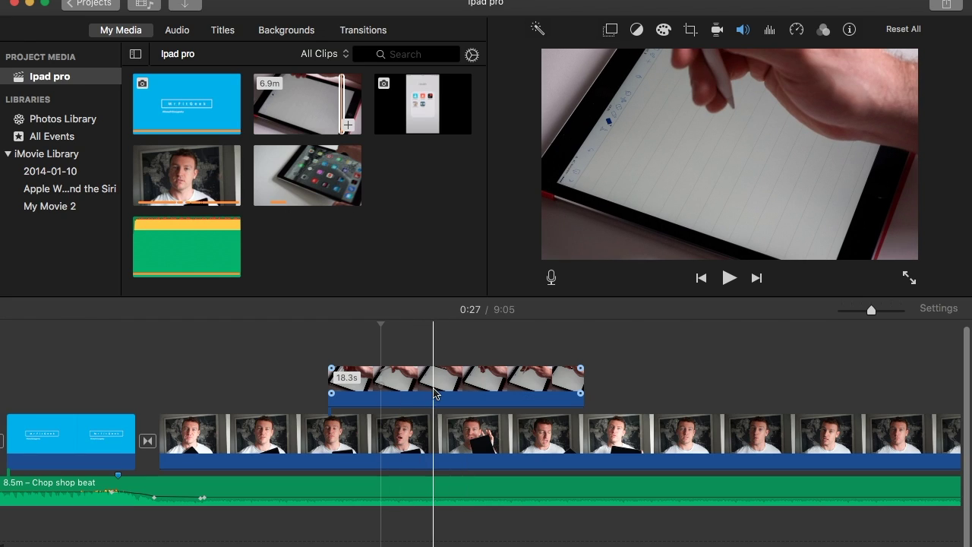
{"action": "left_click", "coordinate": [431, 391]}
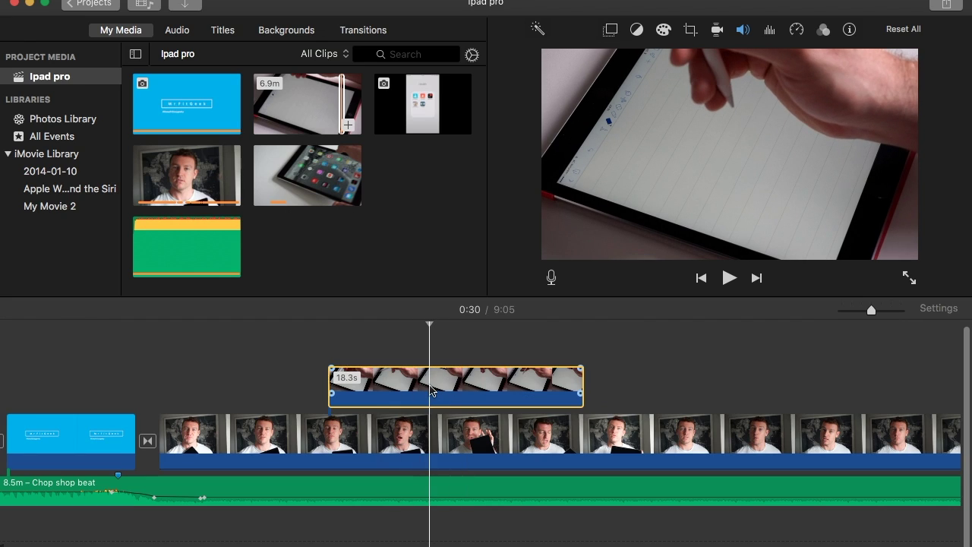
{"action": "left_click", "coordinate": [611, 32]}
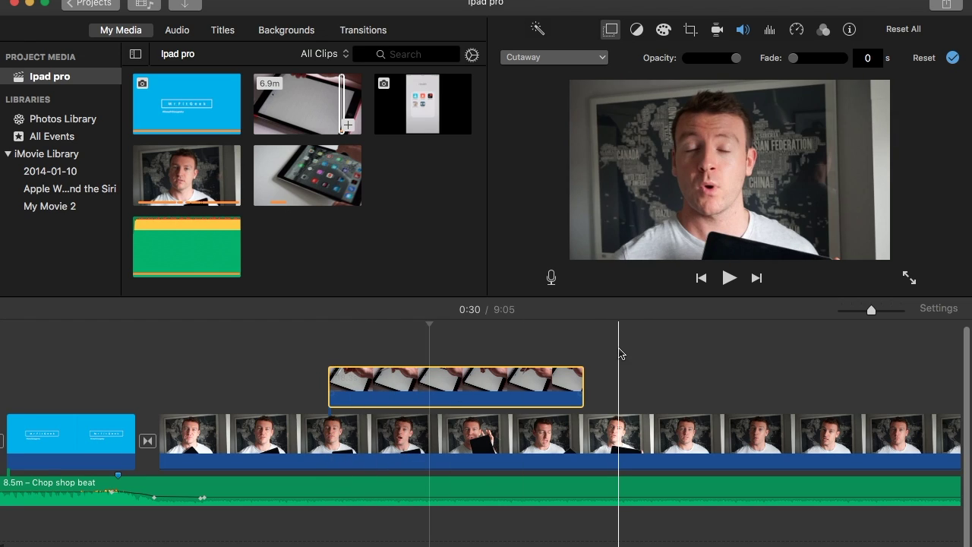
- Switch the iPad overlay to Split Screen, trying right, top and bottom before settling on left
{"action": "left_click", "coordinate": [604, 58]}
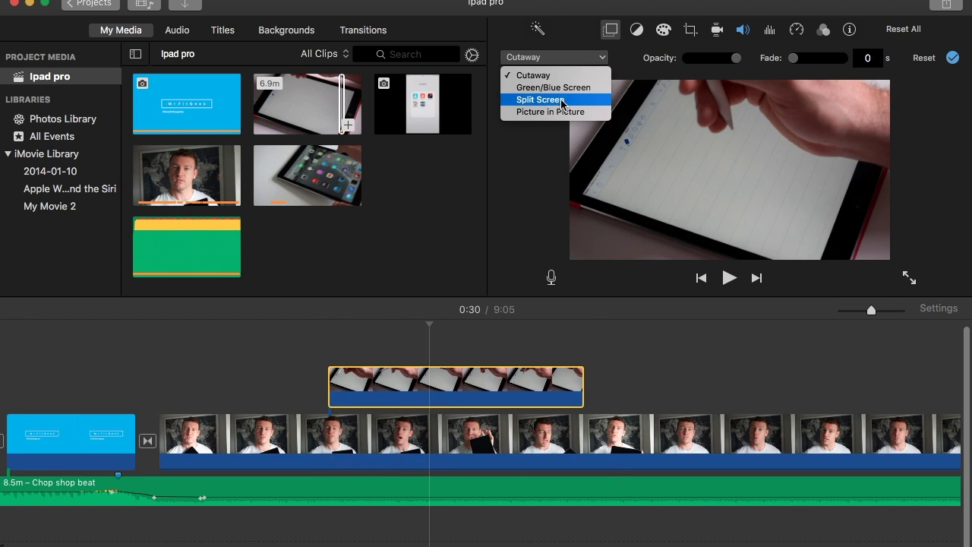
{"action": "left_click", "coordinate": [536, 100]}
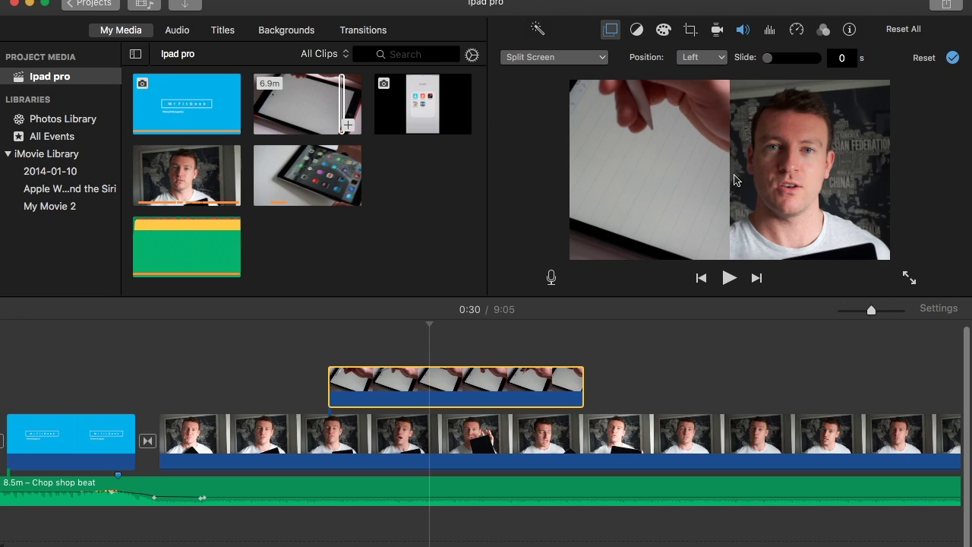
{"action": "left_click", "coordinate": [720, 57]}
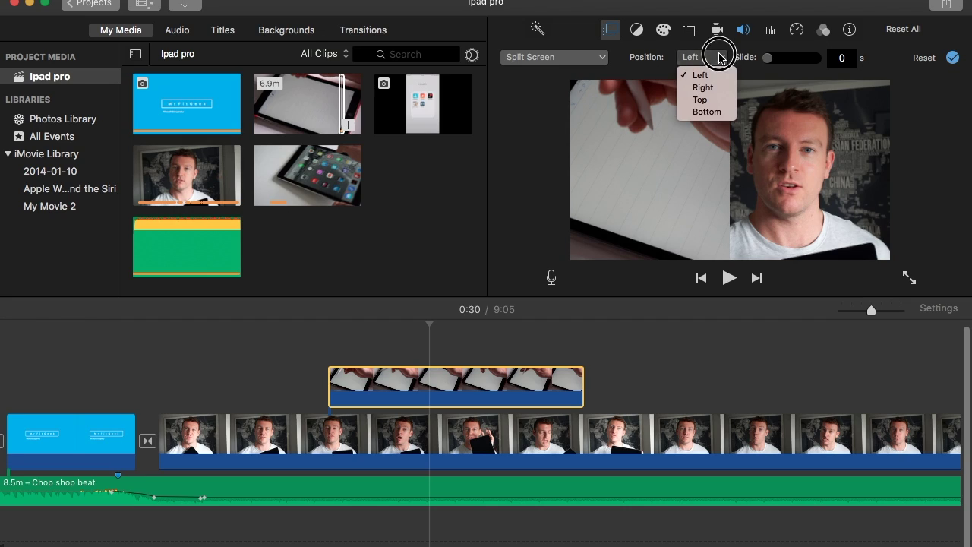
{"action": "left_click", "coordinate": [711, 89]}
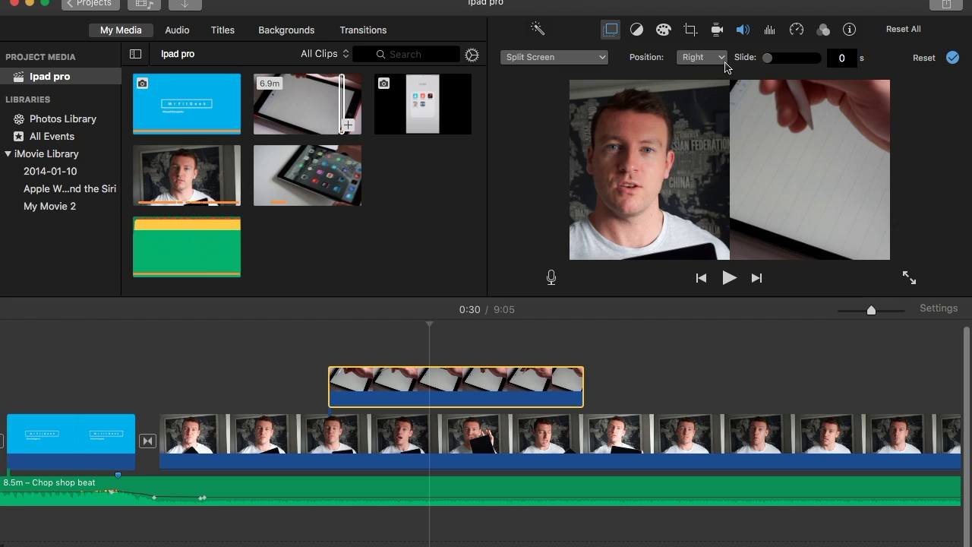
{"action": "left_click", "coordinate": [722, 59]}
{"action": "left_click", "coordinate": [705, 101]}
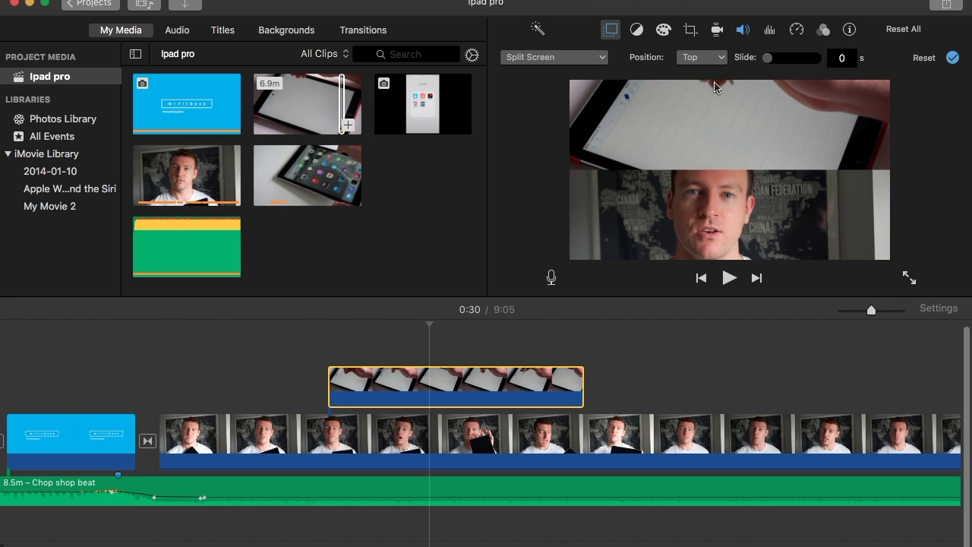
{"action": "left_click", "coordinate": [718, 58]}
{"action": "left_click", "coordinate": [720, 113]}
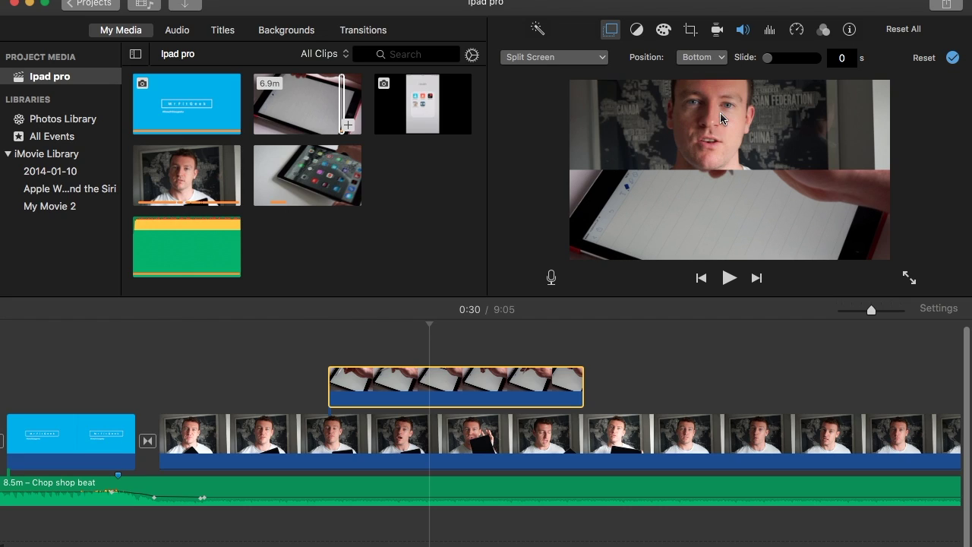
{"action": "left_click", "coordinate": [710, 58]}
{"action": "left_click", "coordinate": [703, 76]}
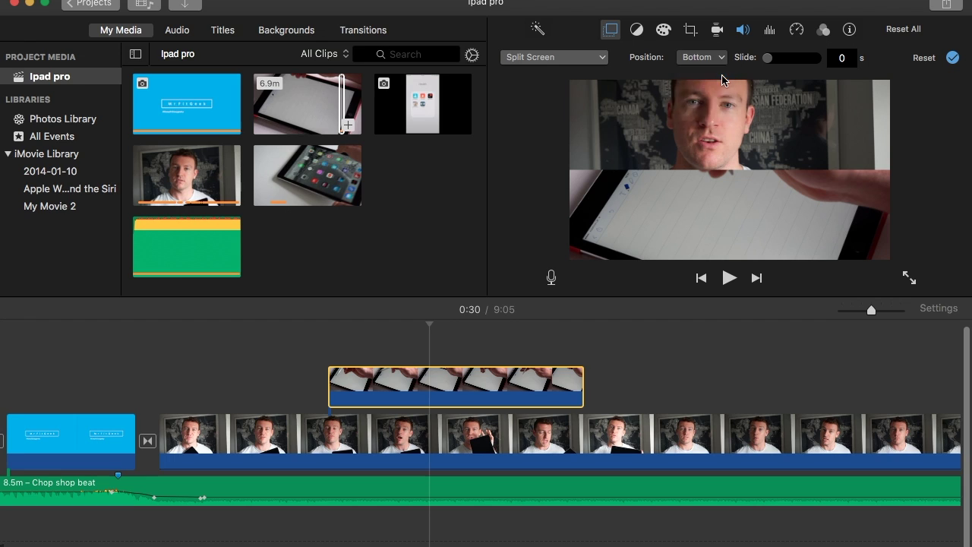
- Preview the left split screen from 0:22, then bring back the iPad clip's overlay style list
{"action": "left_click", "coordinate": [319, 356]}
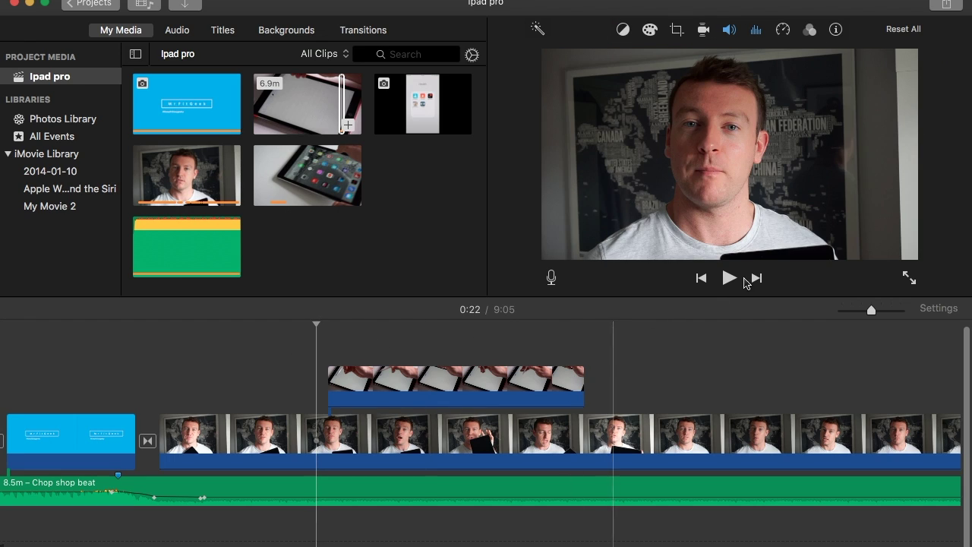
{"action": "left_click", "coordinate": [729, 278]}
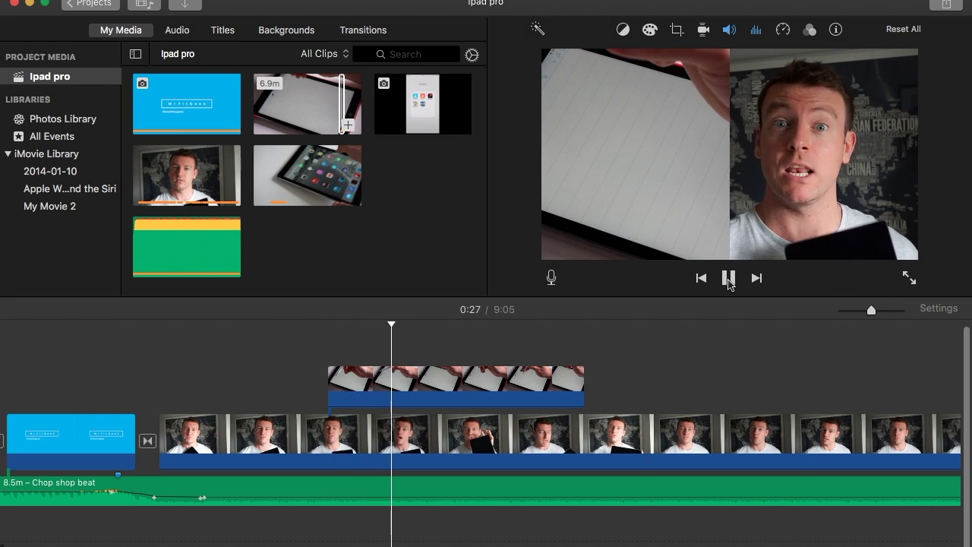
{"action": "left_click", "coordinate": [728, 281]}
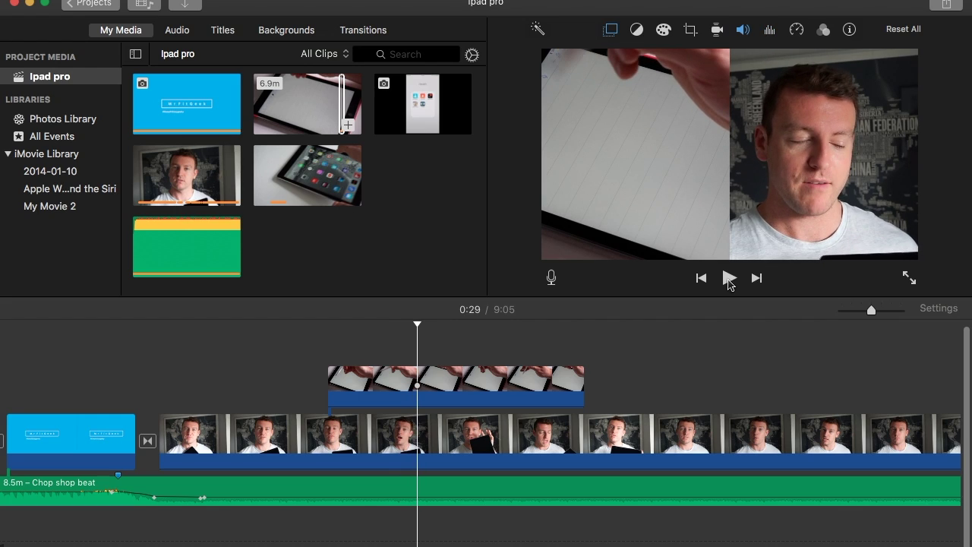
{"action": "left_click", "coordinate": [465, 383]}
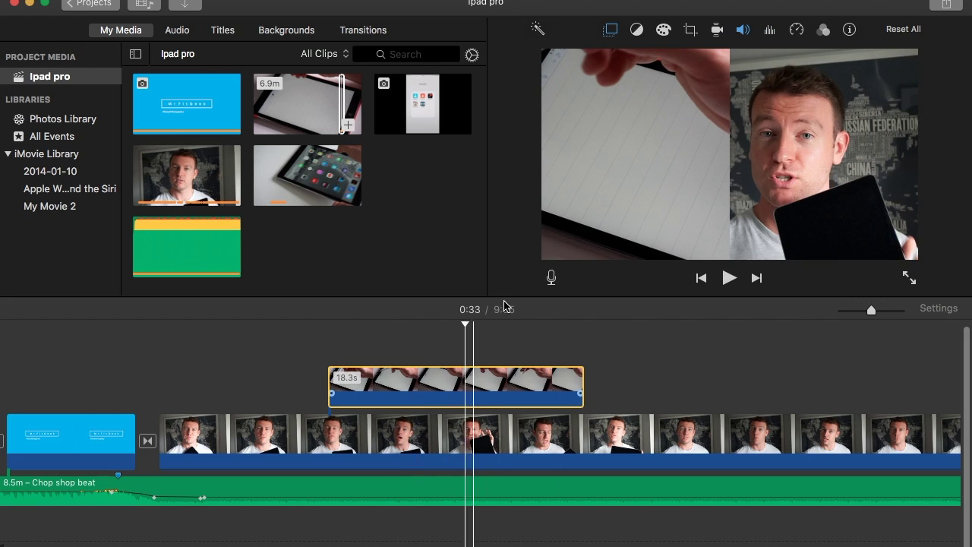
{"action": "left_click", "coordinate": [610, 30]}
{"action": "left_click", "coordinate": [605, 58]}
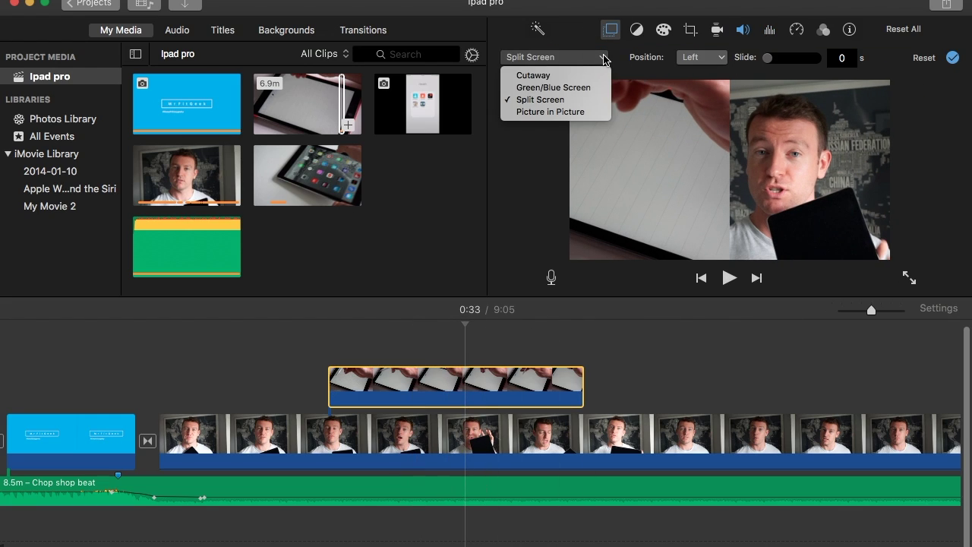
- Make the iPad clip a Picture in Picture inset sized and placed at the lower right
{"action": "left_click", "coordinate": [552, 112]}
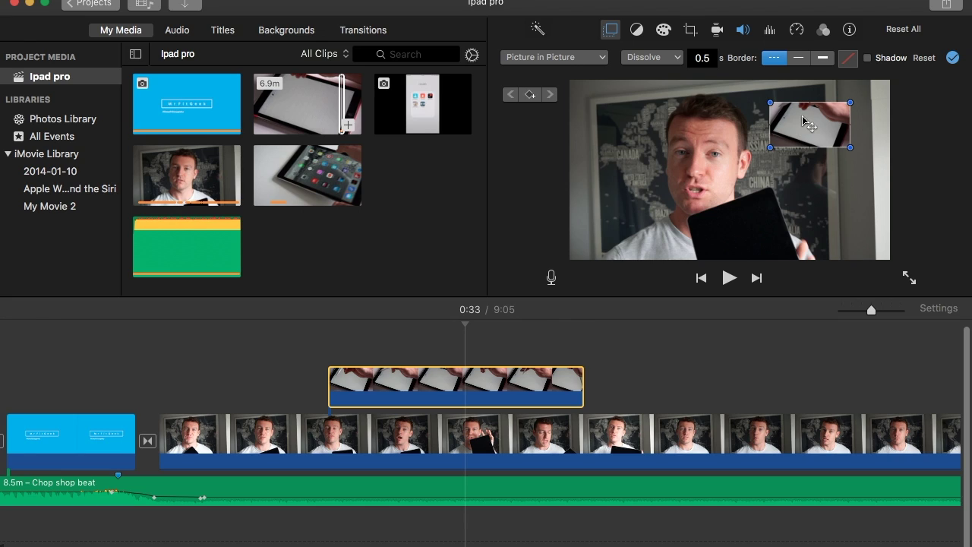
{"action": "mouse_move", "coordinate": [803, 119]}
{"action": "left_mouse_down"}
{"action": "mouse_move", "coordinate": [664, 158]}
{"action": "mouse_move", "coordinate": [700, 197]}
{"action": "mouse_move", "coordinate": [762, 128]}
{"action": "mouse_move", "coordinate": [798, 134]}
{"action": "mouse_move", "coordinate": [802, 122]}
{"action": "left_mouse_up"}
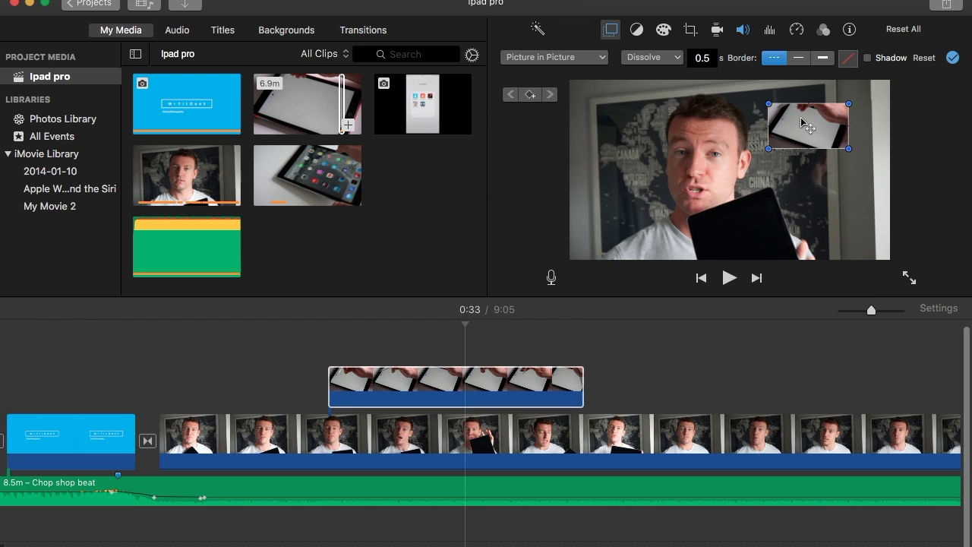
{"action": "left_click_drag", "start_coordinate": [802, 122], "coordinate": [614, 108]}
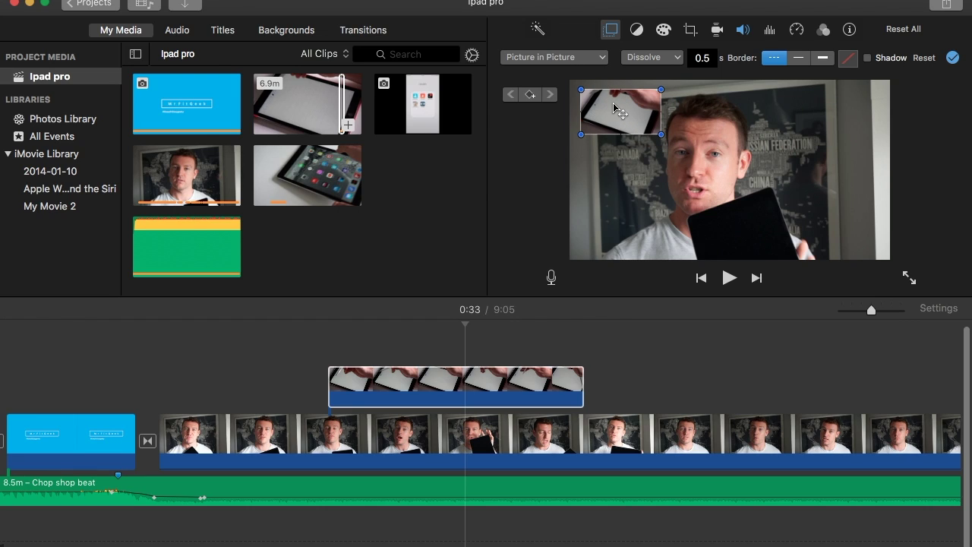
{"action": "left_click_drag", "start_coordinate": [661, 134], "coordinate": [769, 195]}
{"action": "left_click_drag", "start_coordinate": [669, 119], "coordinate": [779, 180]}
{"action": "left_click_drag", "start_coordinate": [692, 147], "coordinate": [775, 199]}
{"action": "left_click", "coordinate": [822, 228]}
{"action": "left_click_drag", "start_coordinate": [821, 227], "coordinate": [814, 218]}
{"action": "left_click_drag", "start_coordinate": [760, 181], "coordinate": [732, 154]}
- Preview the inset from 0:22 to 0:26 and reselect the iPad clip's overlay settings
{"action": "left_click", "coordinate": [744, 342]}
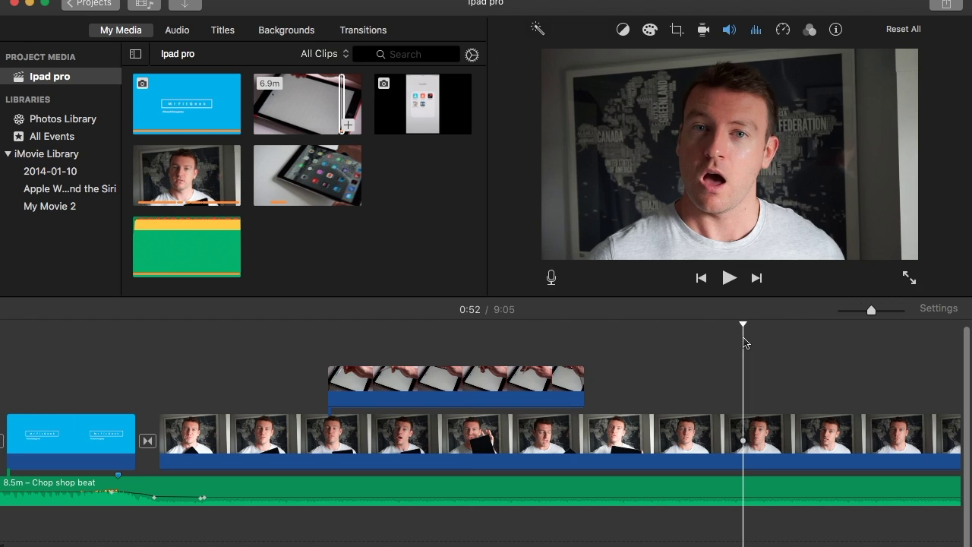
{"action": "left_click", "coordinate": [322, 345]}
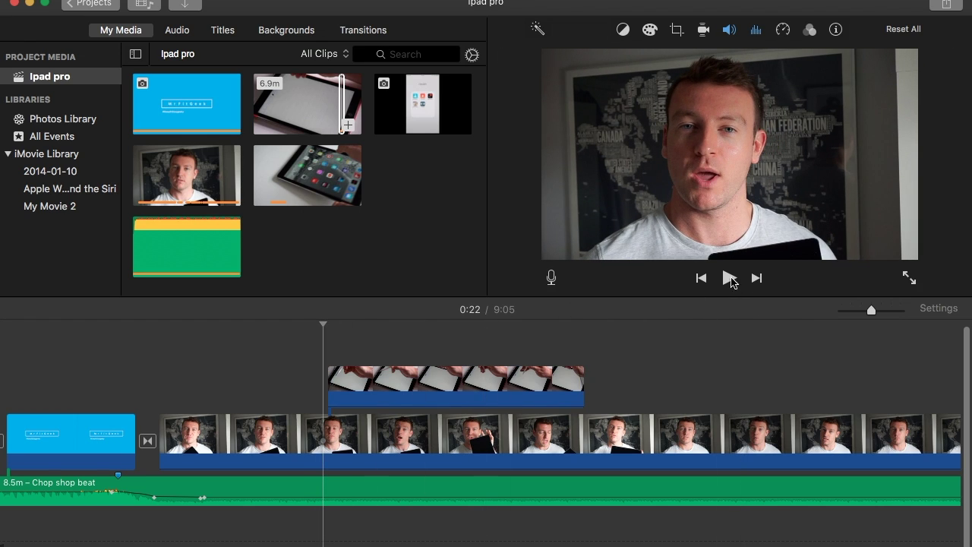
{"action": "left_click", "coordinate": [728, 278]}
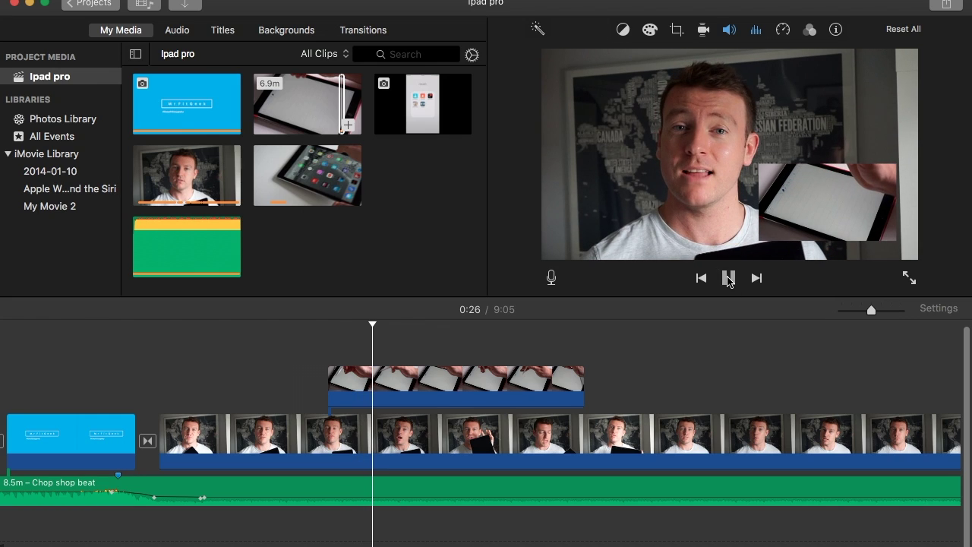
{"action": "left_click", "coordinate": [728, 278]}
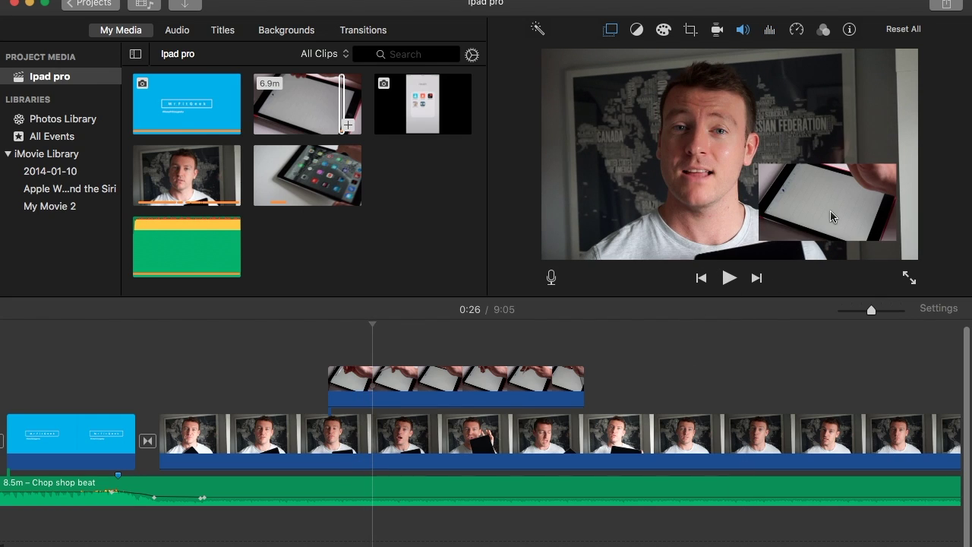
{"action": "left_click", "coordinate": [454, 379]}
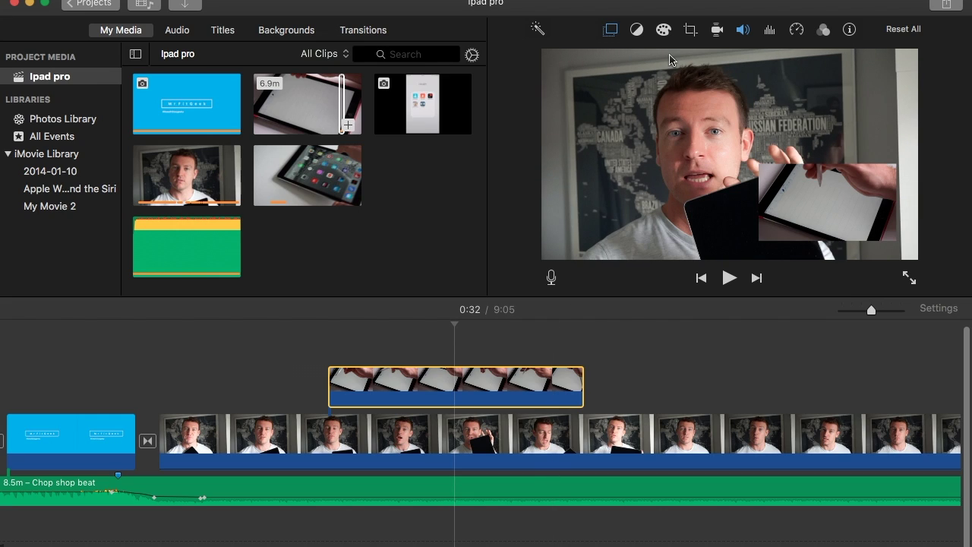
{"action": "left_click", "coordinate": [611, 31]}
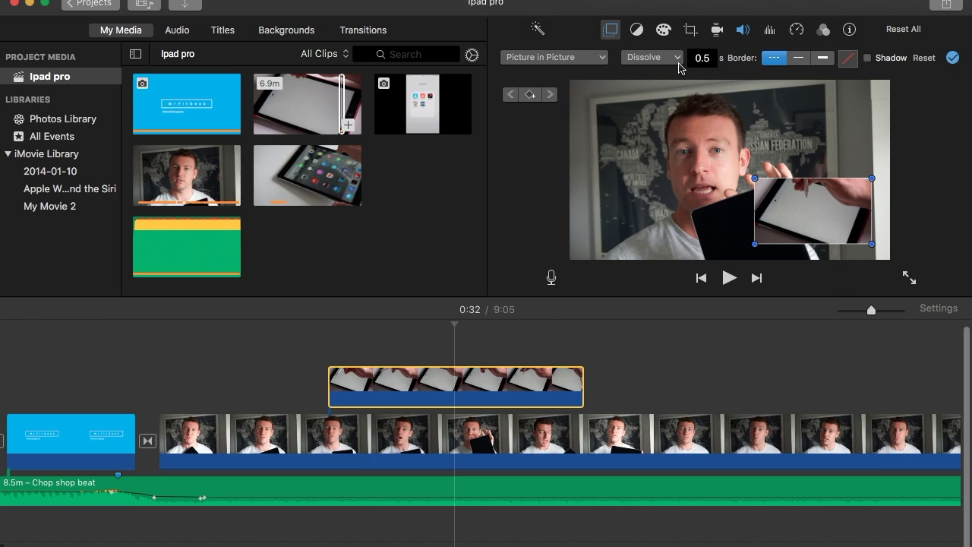
- Give the inset a Zoom transition and preview it from 0:22 to 0:25
{"action": "left_click", "coordinate": [678, 61]}
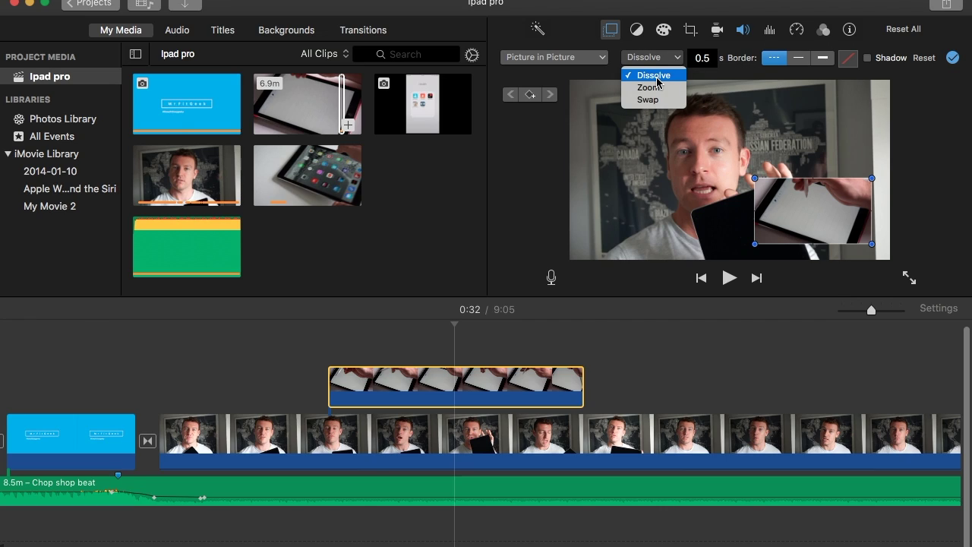
{"action": "left_click", "coordinate": [650, 88]}
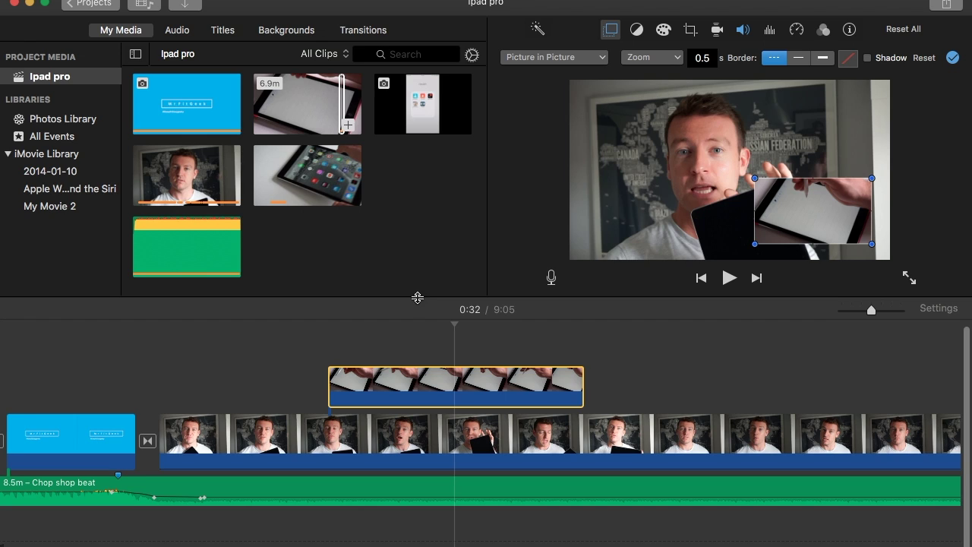
{"action": "left_click", "coordinate": [318, 353]}
{"action": "left_click", "coordinate": [729, 278]}
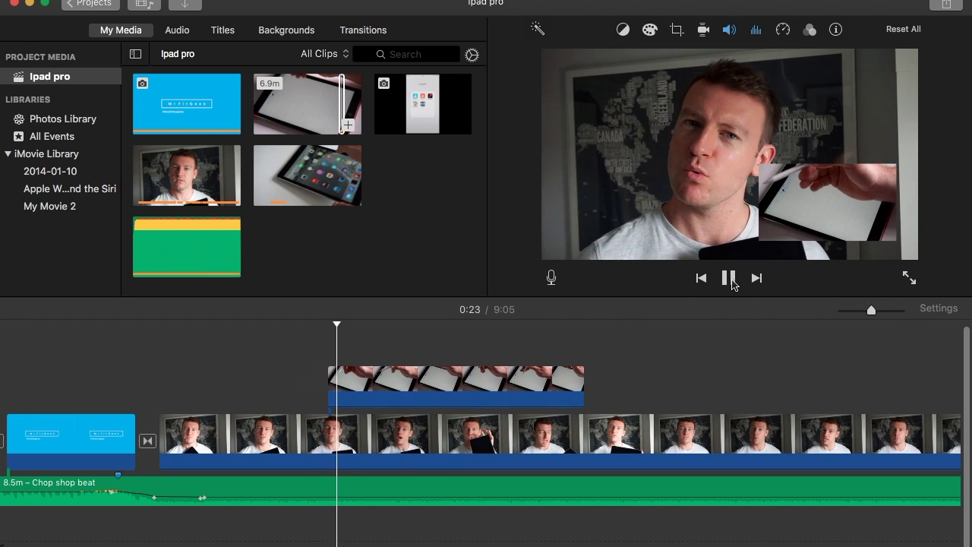
{"action": "left_click", "coordinate": [730, 279]}
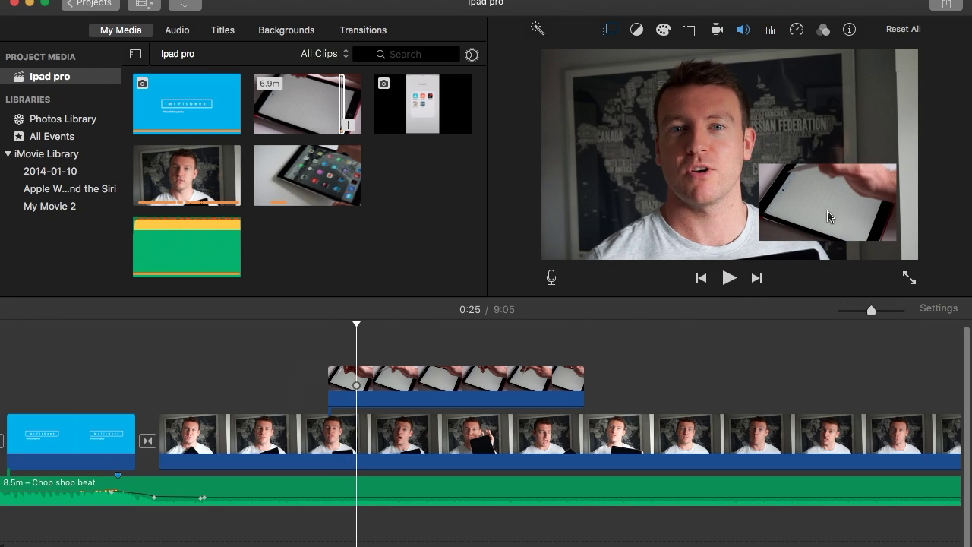
- Change the picture-in-picture transition to Swap
{"action": "left_click", "coordinate": [610, 30]}
{"action": "left_click", "coordinate": [653, 57]}
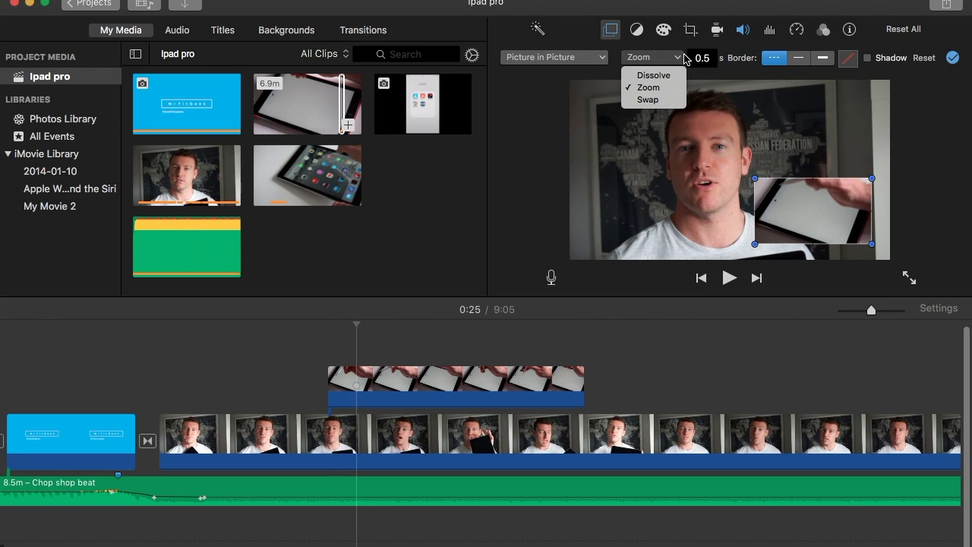
{"action": "left_click", "coordinate": [649, 101]}
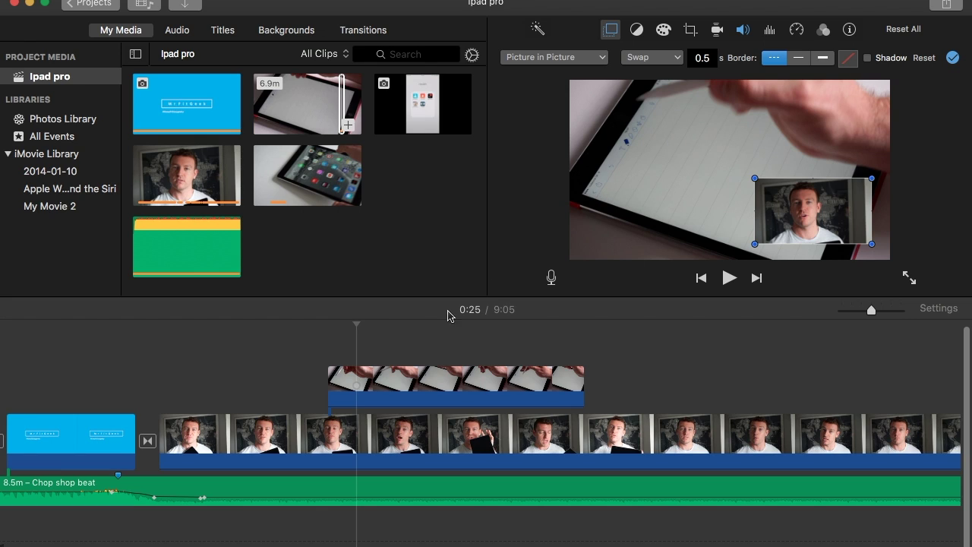
- Preview the Swap transition from 0:22 through the end of the iPad clip, stopping at 0:43
{"action": "left_click", "coordinate": [314, 347]}
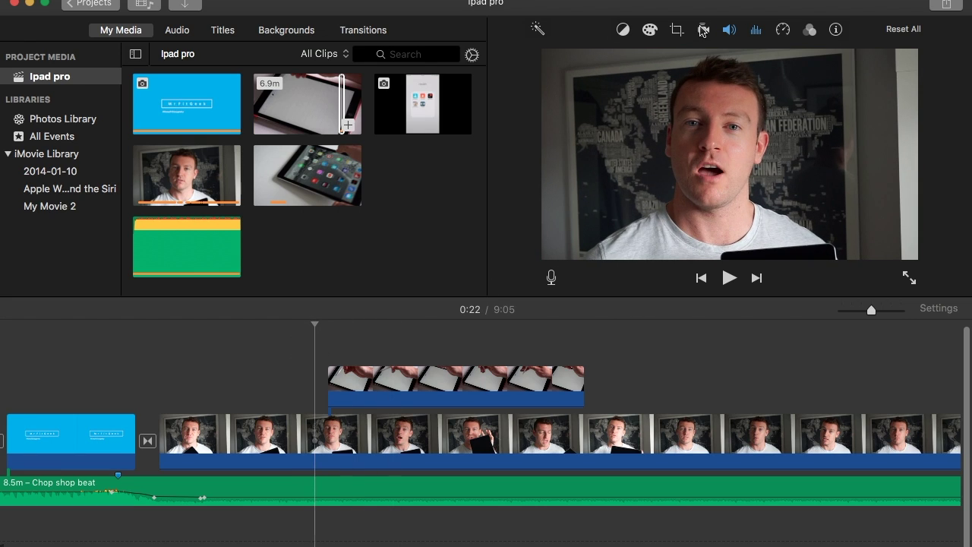
{"action": "left_click", "coordinate": [729, 278]}
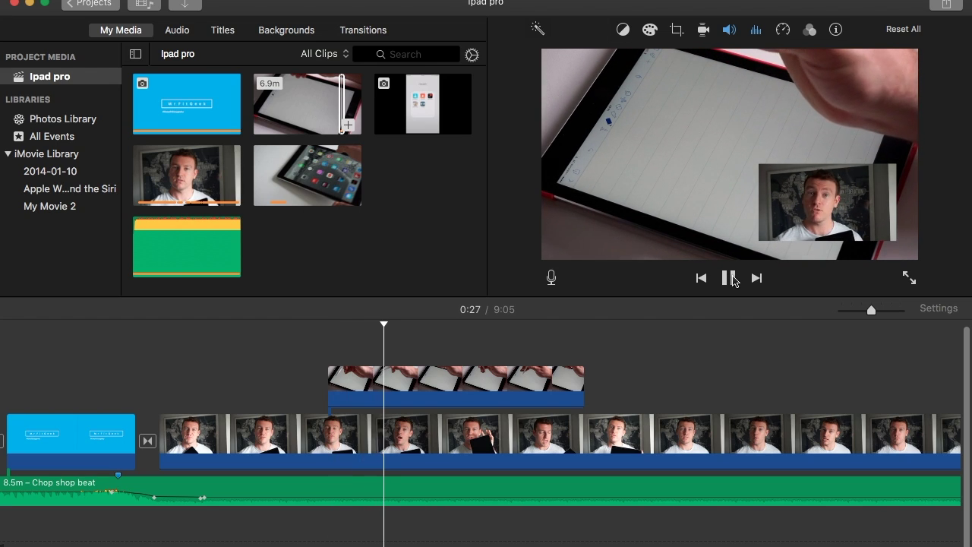
{"action": "left_click", "coordinate": [559, 334]}
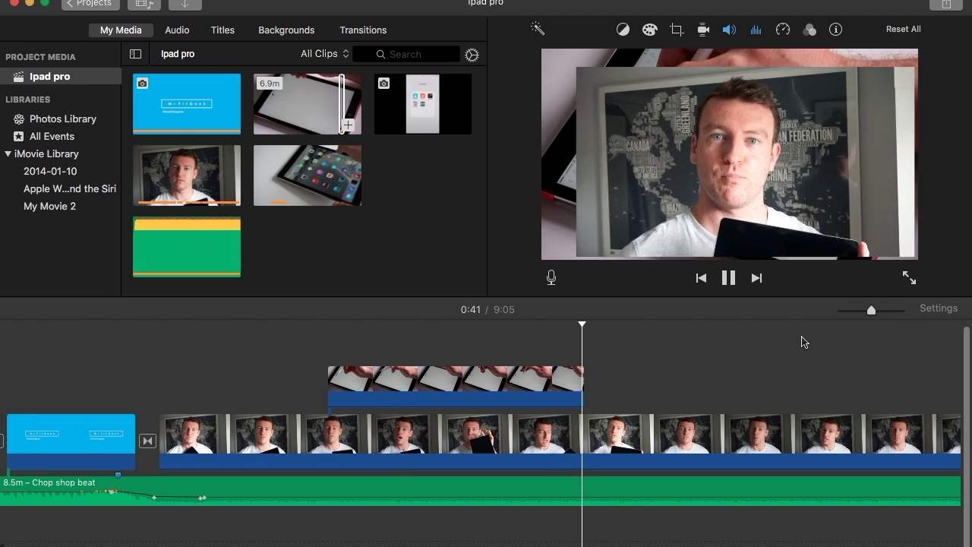
{"action": "left_click", "coordinate": [728, 277]}
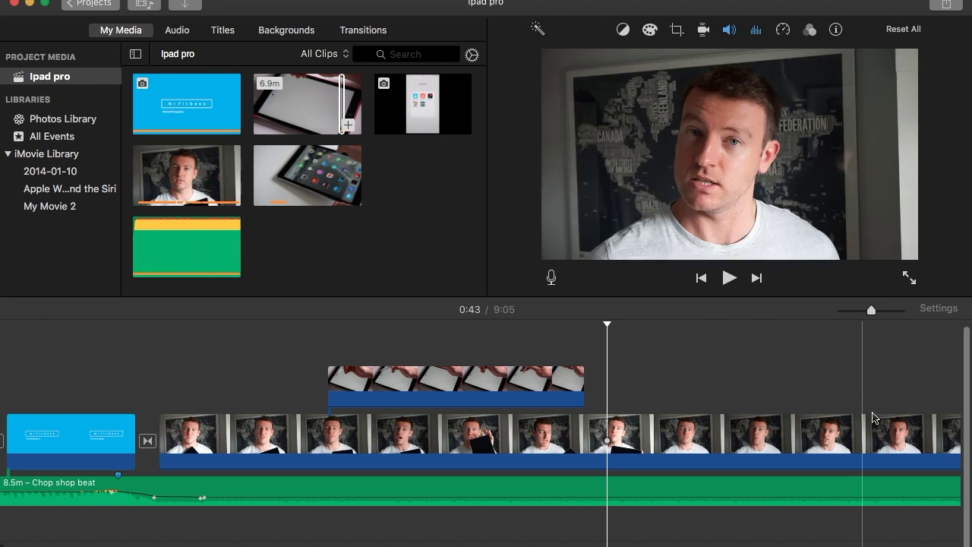
- Place the Health screenshot as a cutaway above the presenter footage near 0:46
{"action": "scroll", "coordinate": [732, 348], "scroll_direction": "right", "scroll_amount": 3}
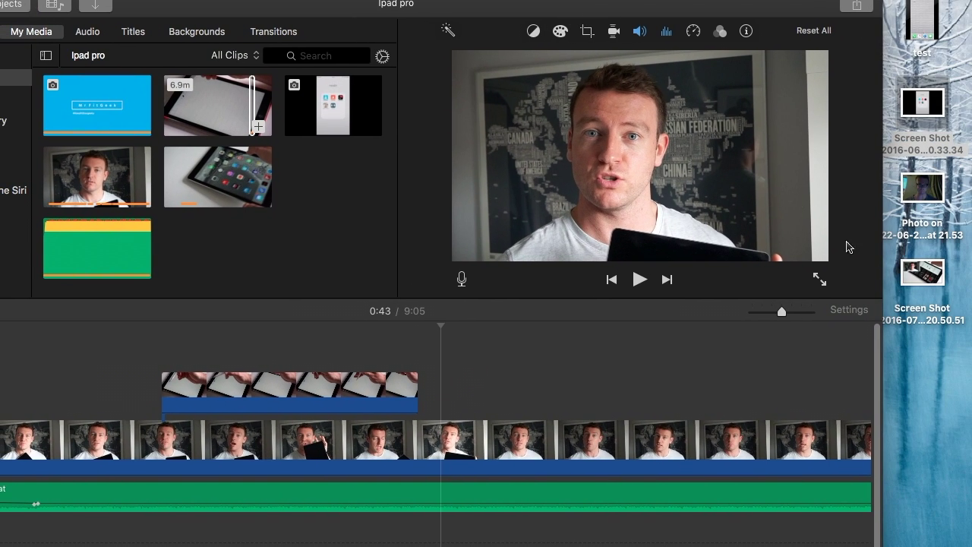
{"action": "left_click_drag", "start_coordinate": [933, 101], "coordinate": [466, 391]}
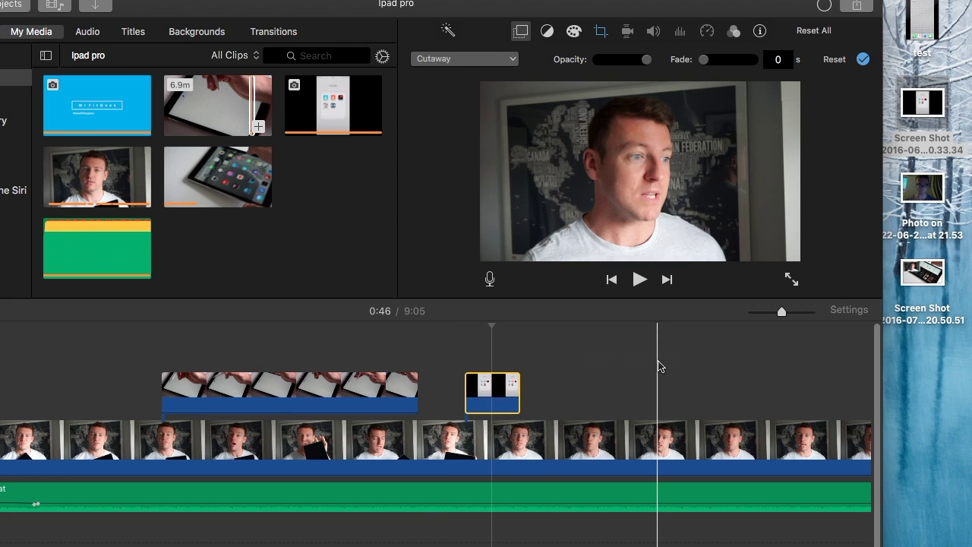
{"action": "scroll", "coordinate": [658, 362], "scroll_direction": "left", "scroll_amount": 4}
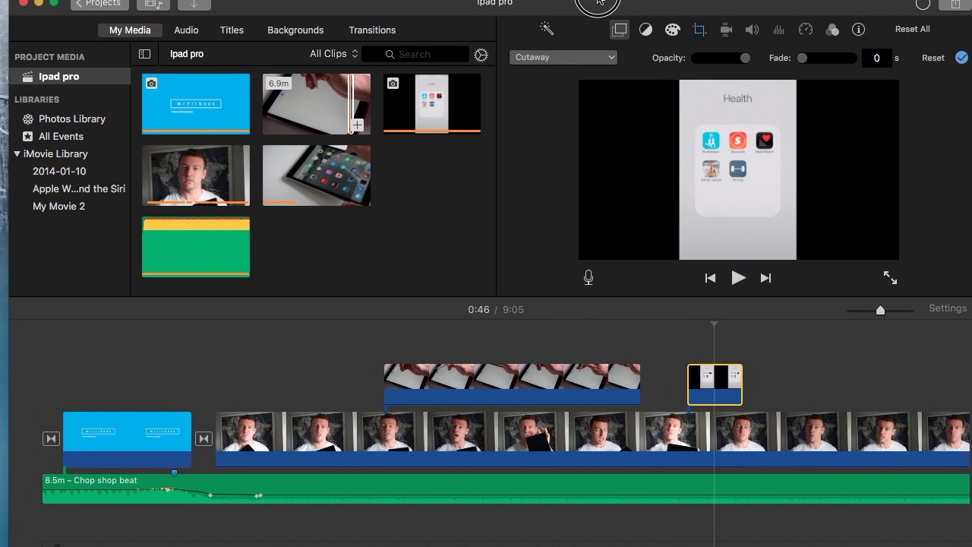
{"action": "left_click", "coordinate": [581, 356]}
- Turn the screenshot cutaway into an enlarged Picture in Picture inset at the upper right
{"action": "left_click", "coordinate": [740, 278]}
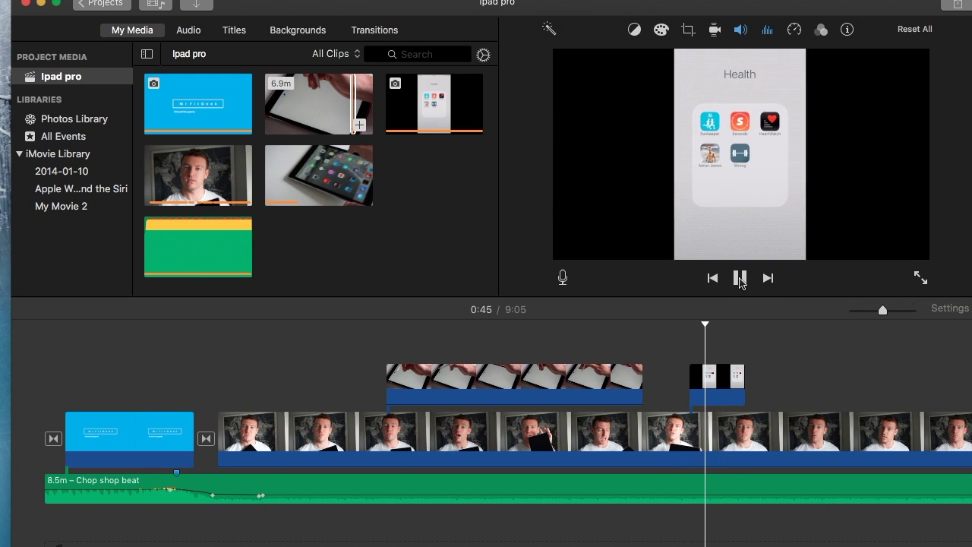
{"action": "left_click", "coordinate": [740, 279]}
{"action": "left_click", "coordinate": [706, 378]}
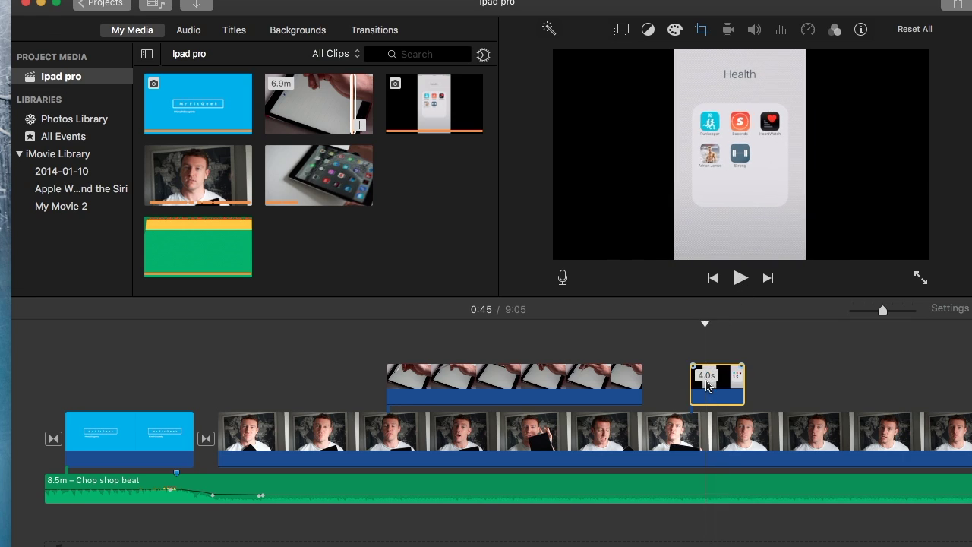
{"action": "left_click", "coordinate": [622, 30]}
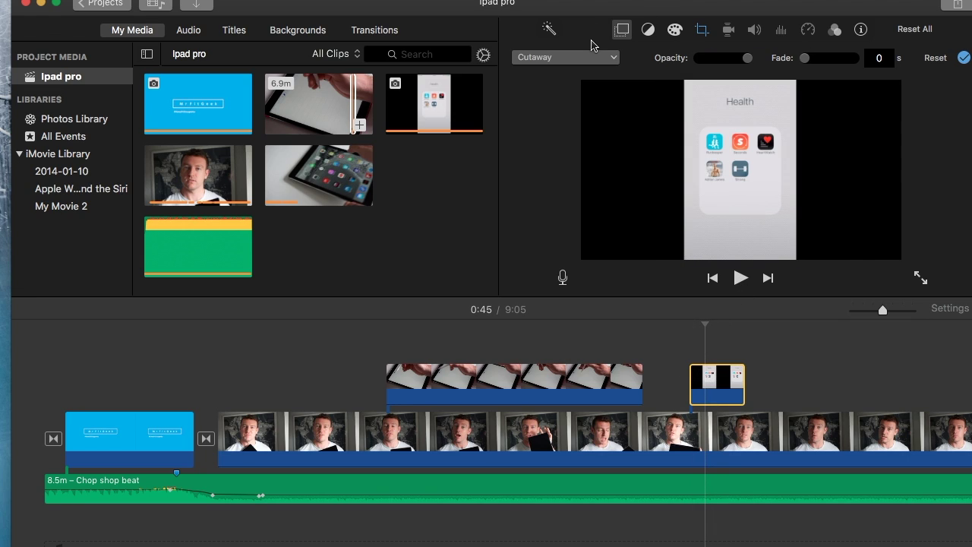
{"action": "left_click", "coordinate": [596, 57]}
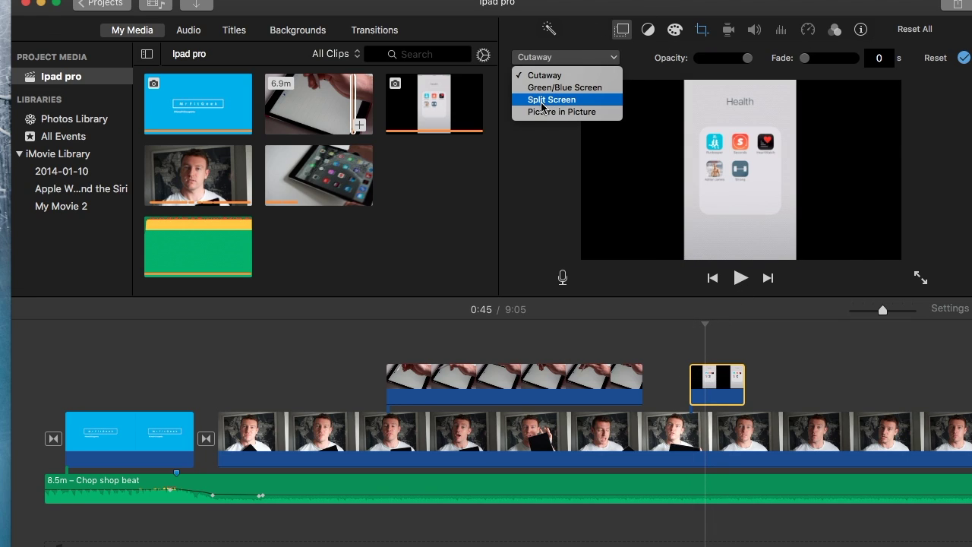
{"action": "left_click", "coordinate": [570, 112]}
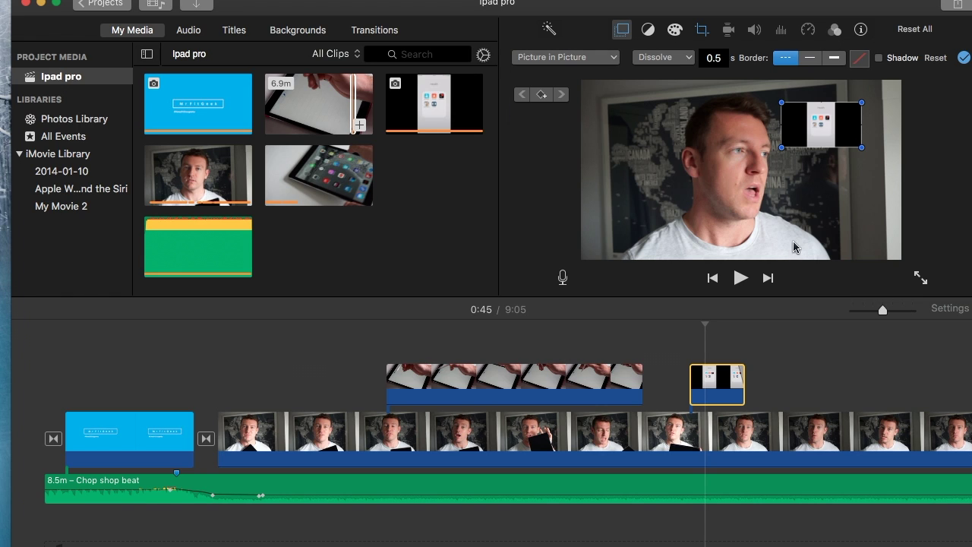
{"action": "left_click_drag", "start_coordinate": [790, 147], "coordinate": [768, 158]}
- Preview the screenshot inset from just before it starts and reselect the screenshot clip
{"action": "left_click", "coordinate": [736, 378]}
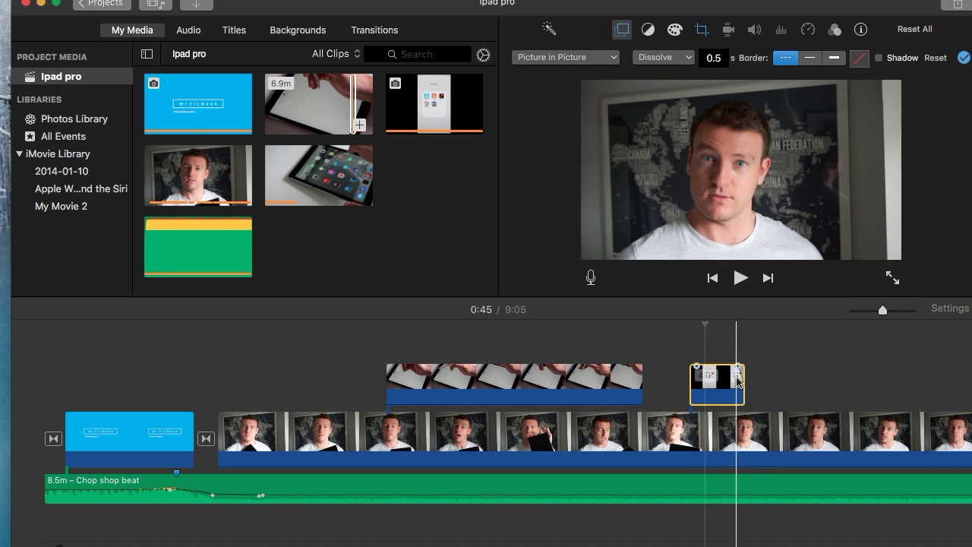
{"action": "left_click", "coordinate": [677, 380]}
{"action": "left_click", "coordinate": [740, 278]}
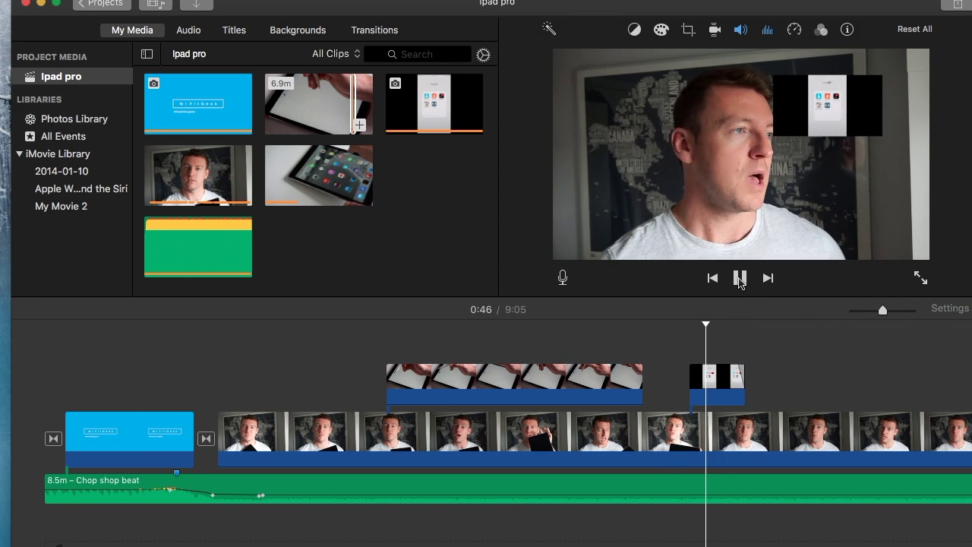
{"action": "left_click", "coordinate": [739, 278]}
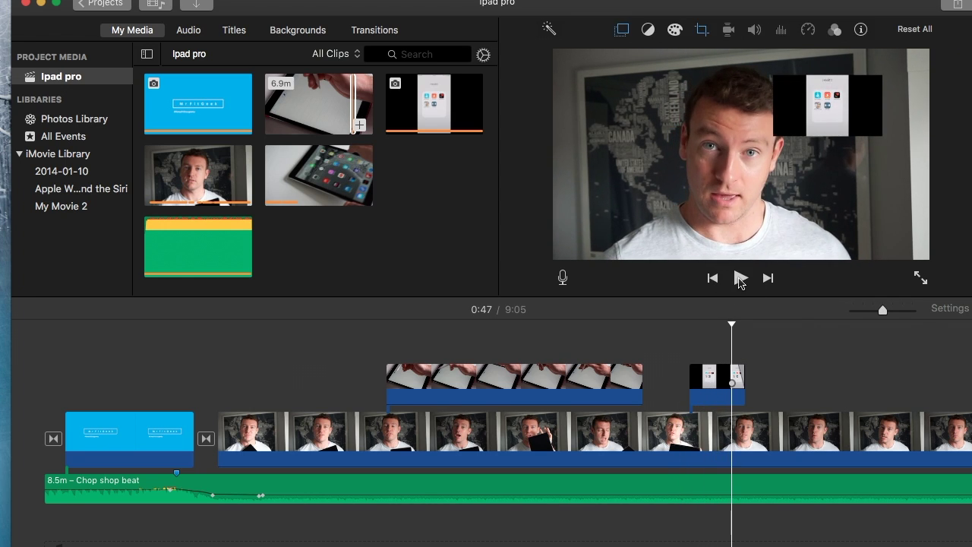
{"action": "left_click", "coordinate": [710, 389]}
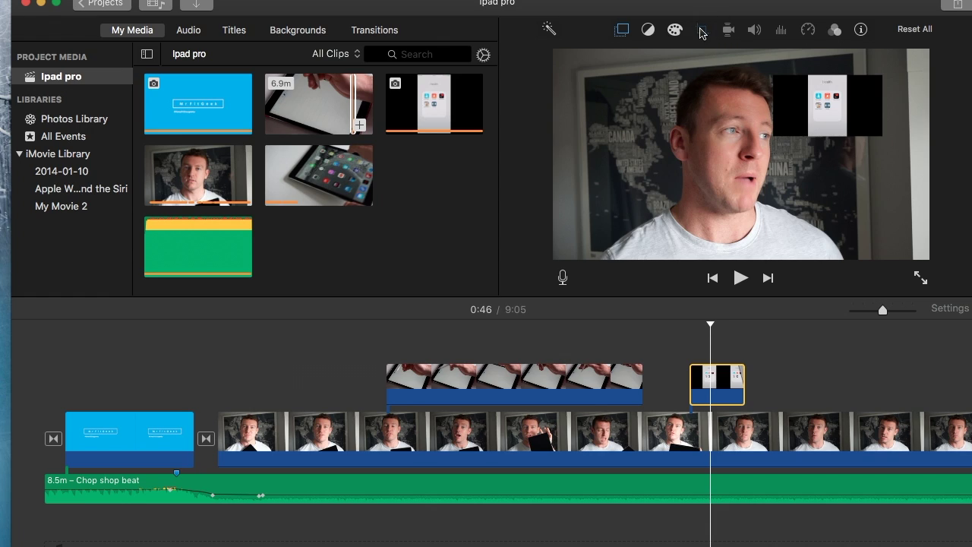
{"action": "left_click", "coordinate": [702, 31]}
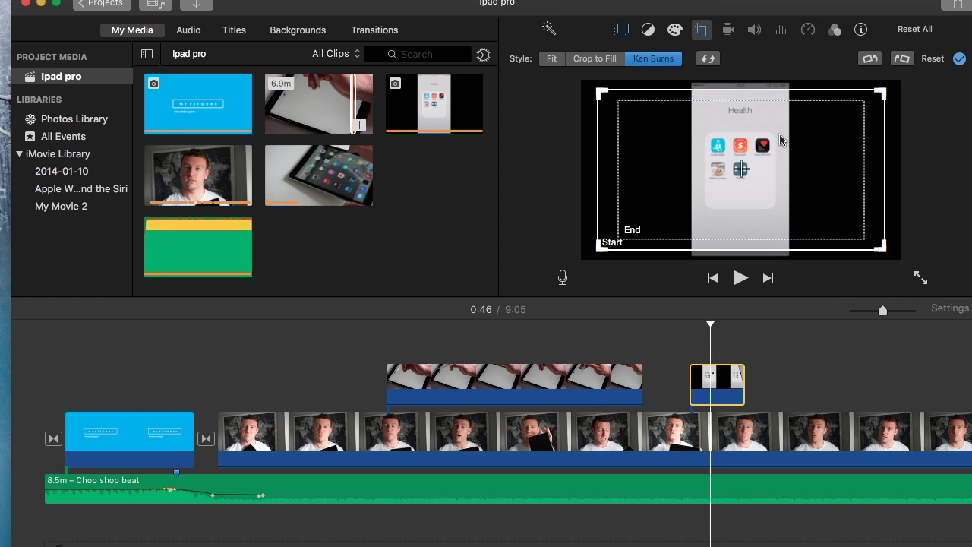
- Set the screenshot to Crop to Fill with the crop framed over the Health folder icons
{"action": "left_click", "coordinate": [549, 59]}
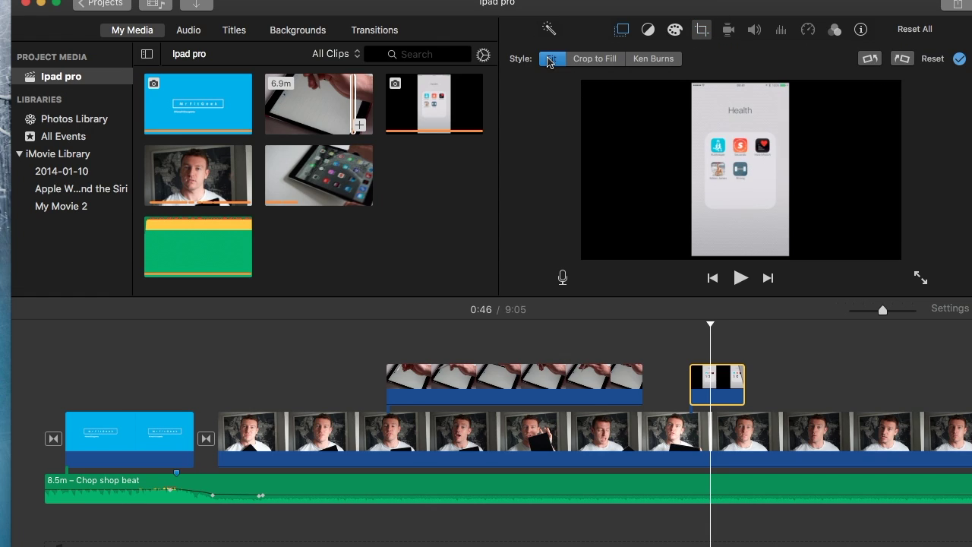
{"action": "left_click", "coordinate": [594, 61]}
{"action": "left_click_drag", "start_coordinate": [599, 91], "coordinate": [661, 158]}
{"action": "left_click_drag", "start_coordinate": [802, 204], "coordinate": [744, 160]}
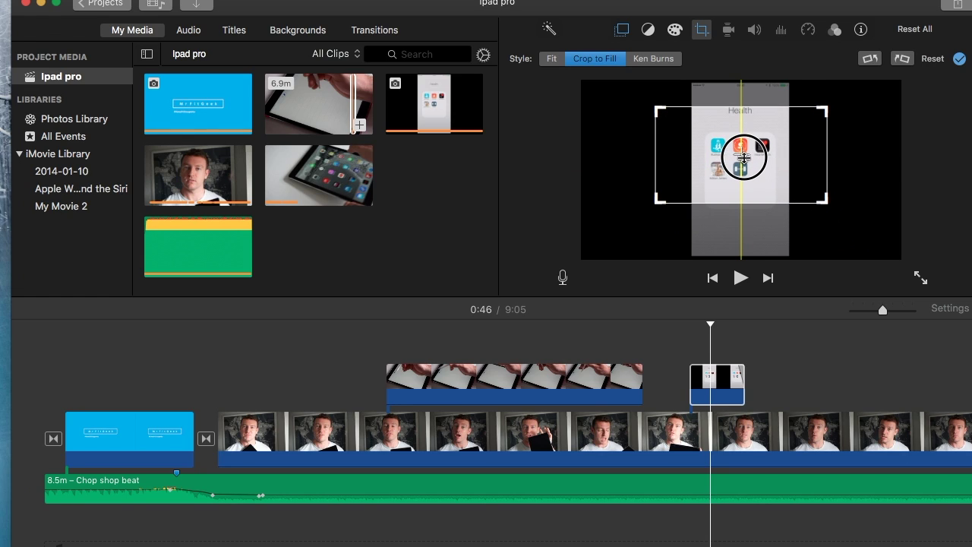
{"action": "left_click", "coordinate": [960, 59]}
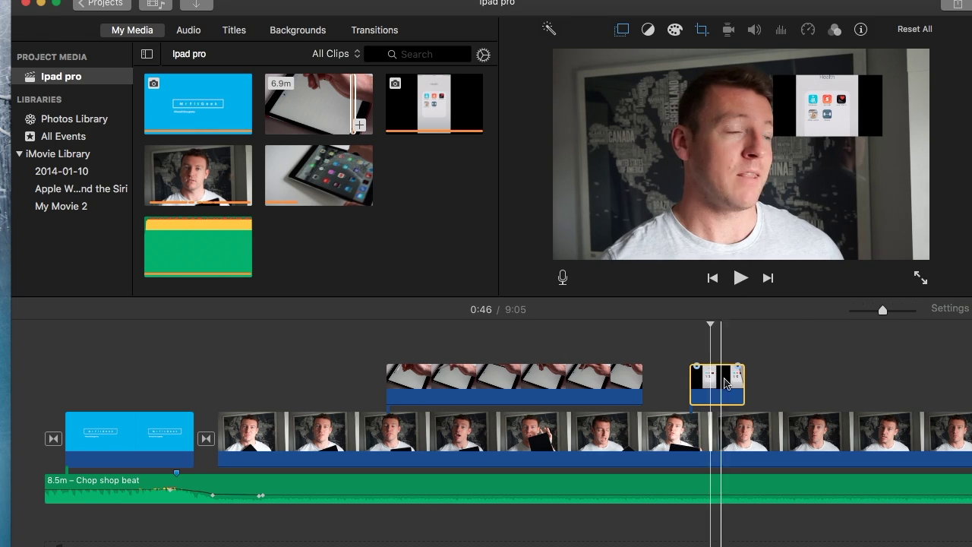
{"action": "left_click", "coordinate": [703, 34]}
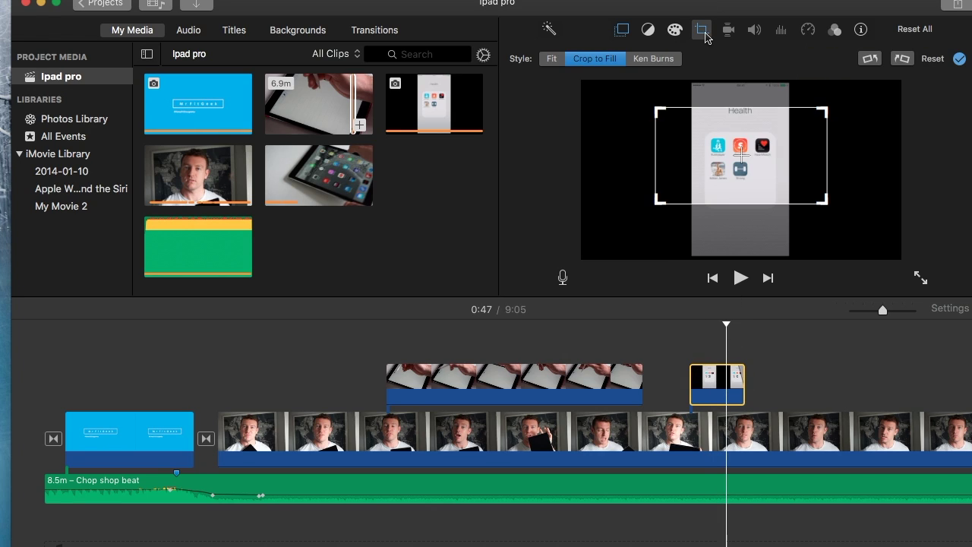
- Apply Ken Burns, starting close on the app icons and ending on the wider view
{"action": "left_click", "coordinate": [651, 61]}
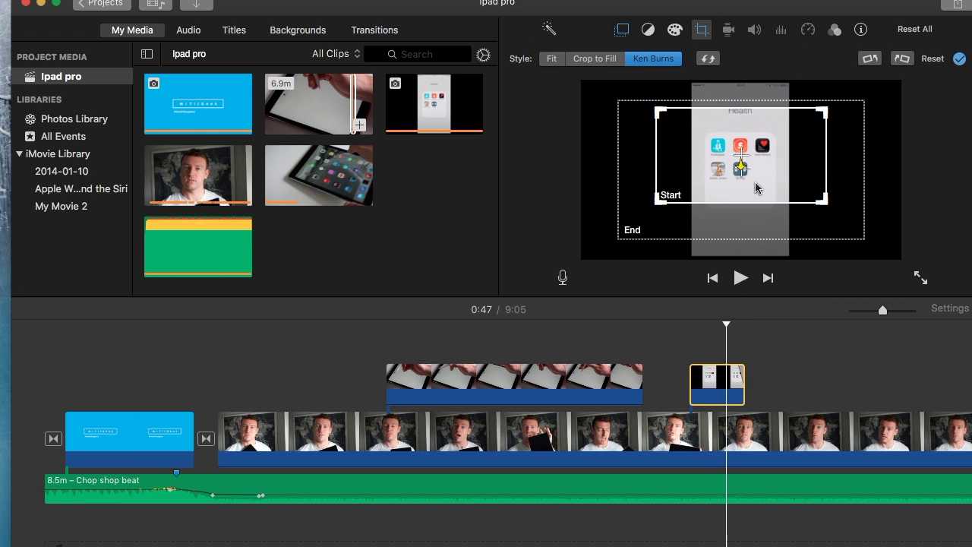
{"action": "left_click_drag", "start_coordinate": [727, 175], "coordinate": [754, 170]}
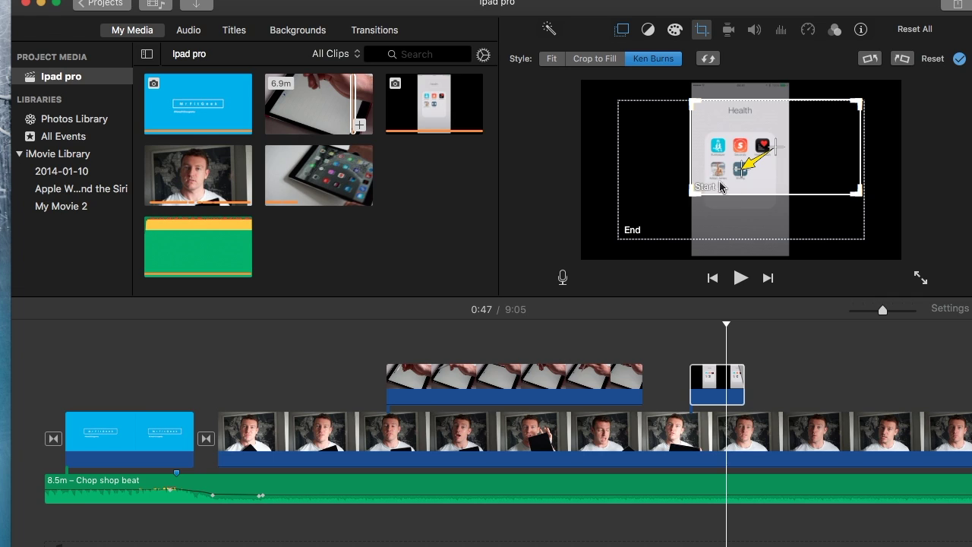
{"action": "left_click_drag", "start_coordinate": [716, 119], "coordinate": [727, 175]}
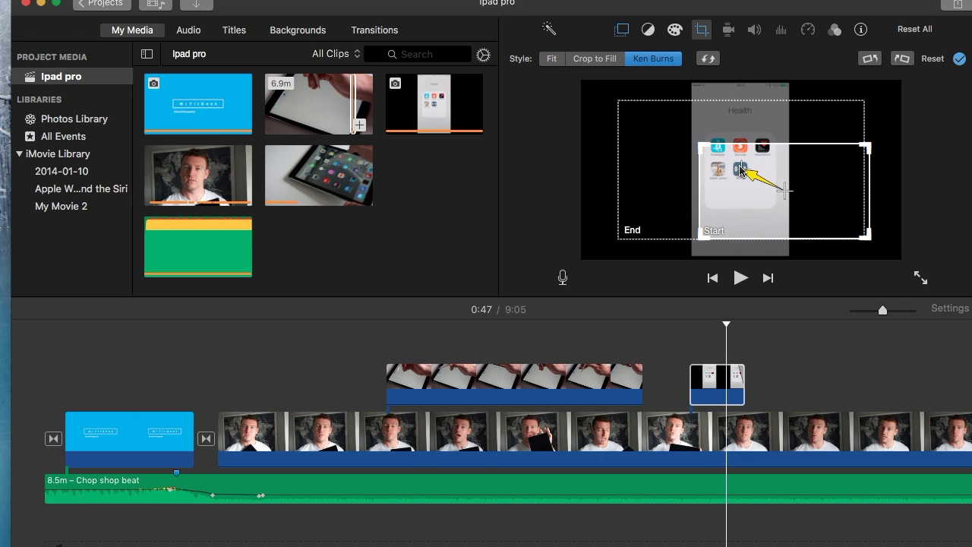
{"action": "left_click", "coordinate": [960, 59]}
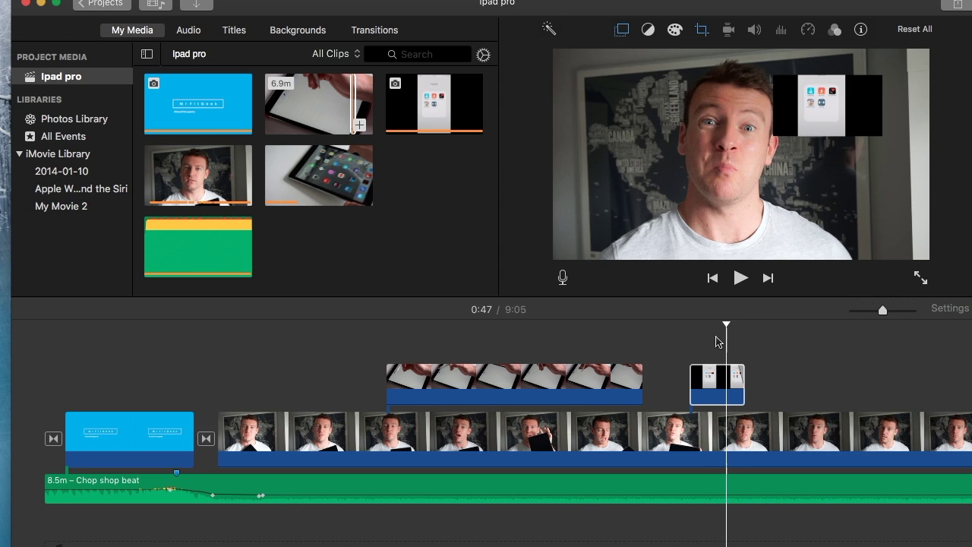
{"action": "left_click", "coordinate": [678, 367]}
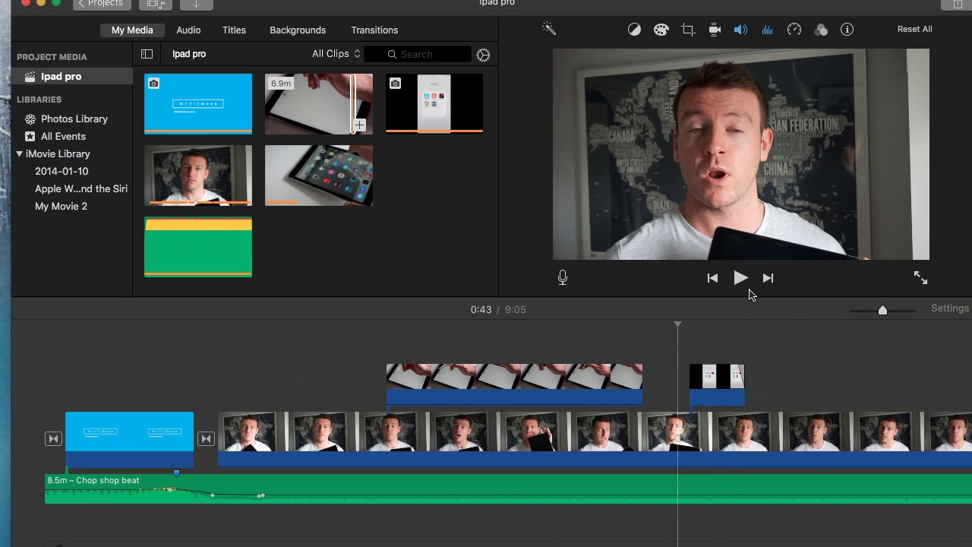
{"action": "left_click", "coordinate": [741, 279]}
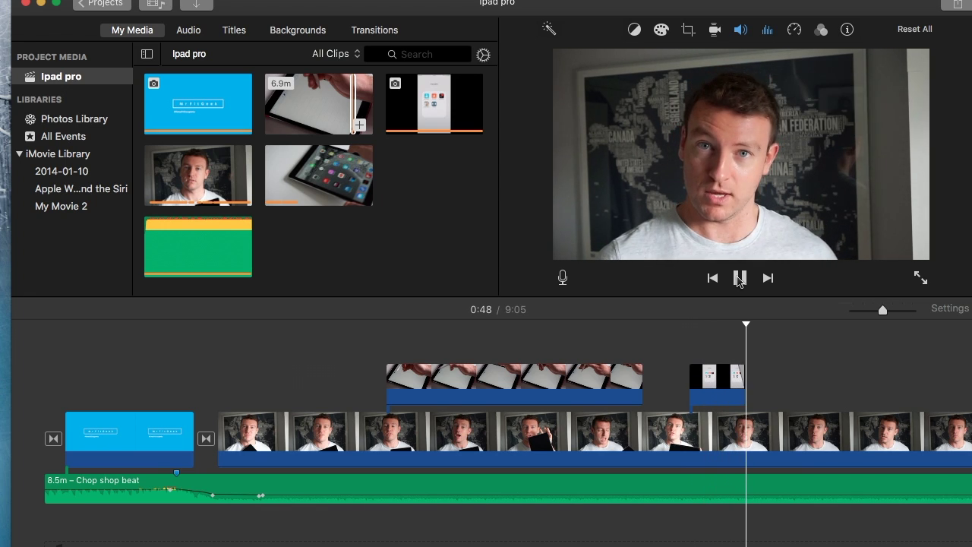
{"action": "left_click", "coordinate": [740, 279]}
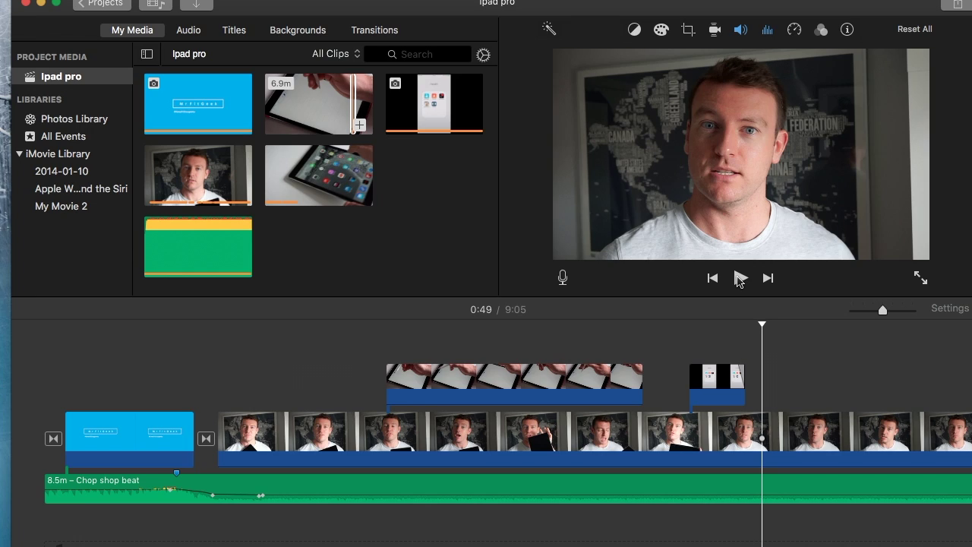